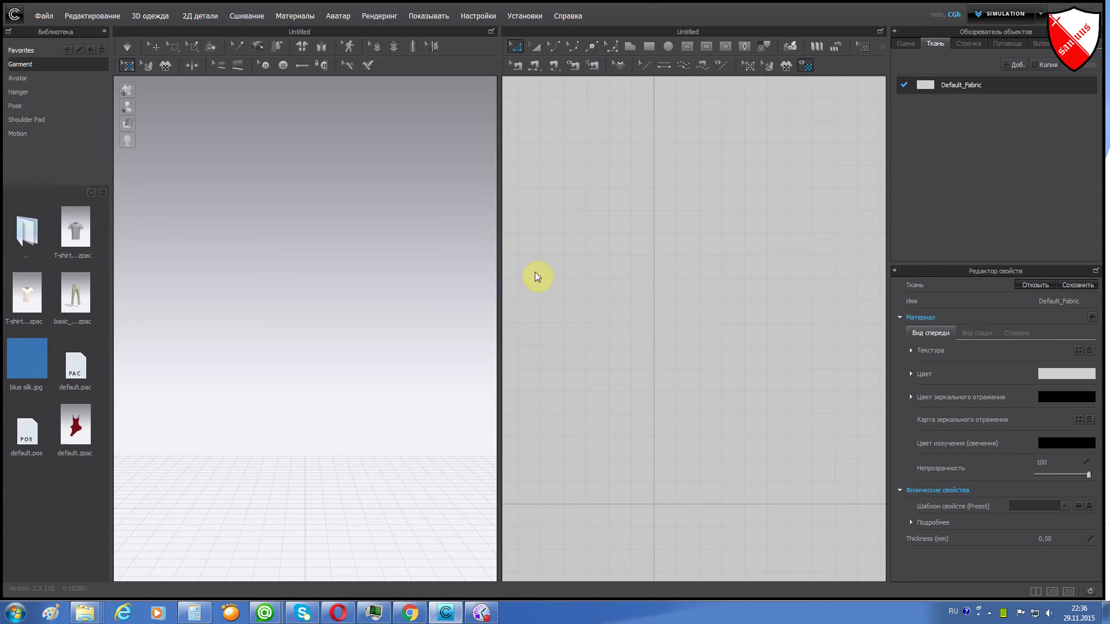
- Draw a tall rectangular pattern piece, Pattern2D_3828, in the 2D window
click(649, 49)
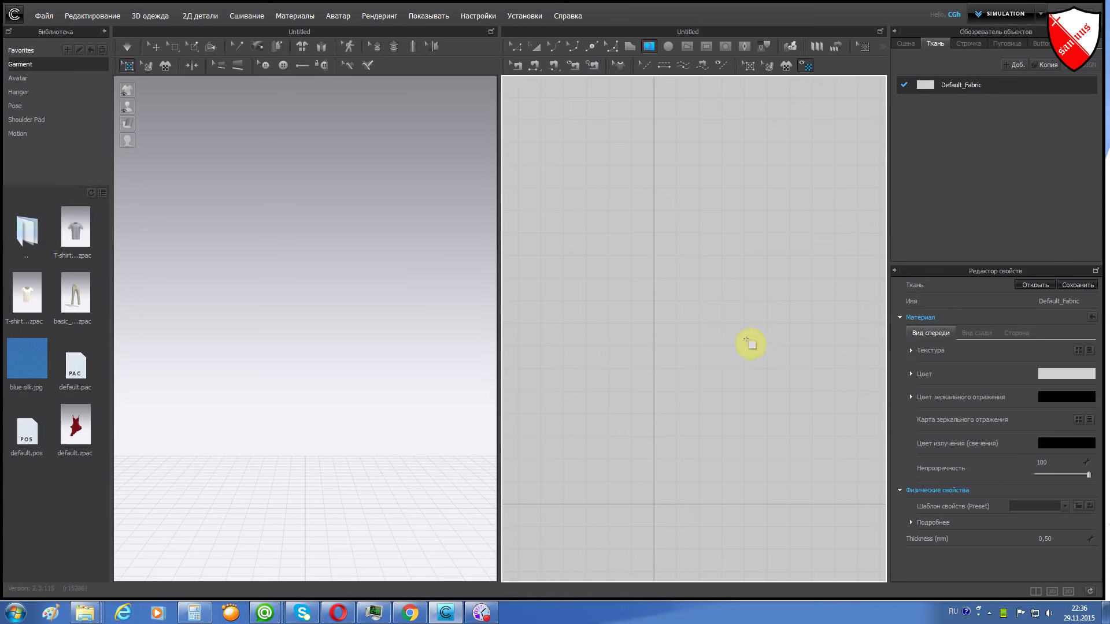
drag(715, 255, 648, 390)
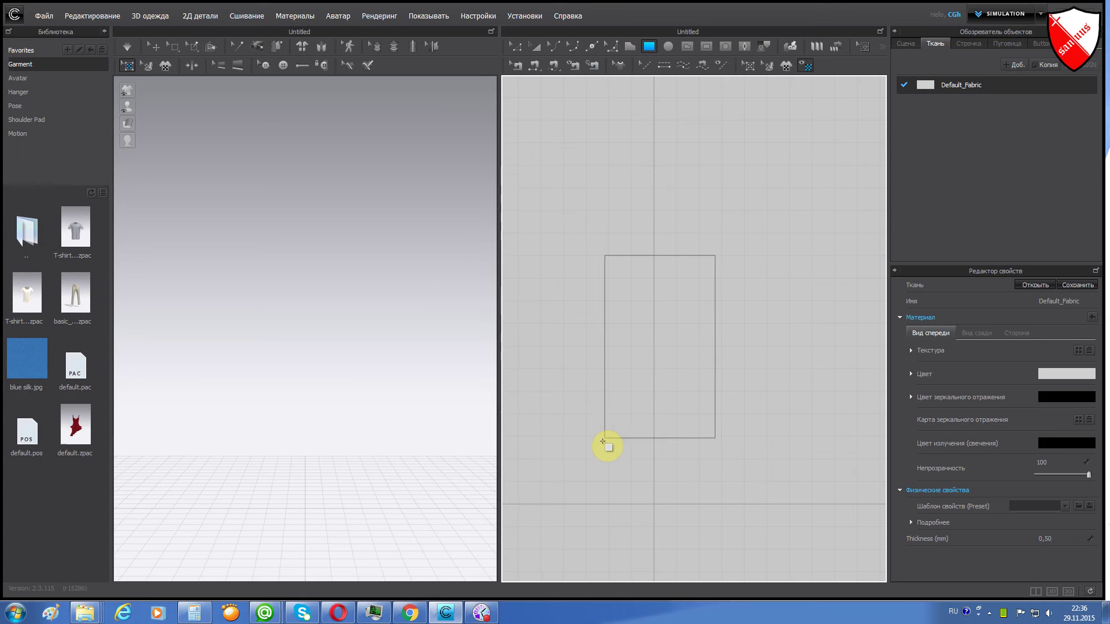
drag(621, 404, 574, 459)
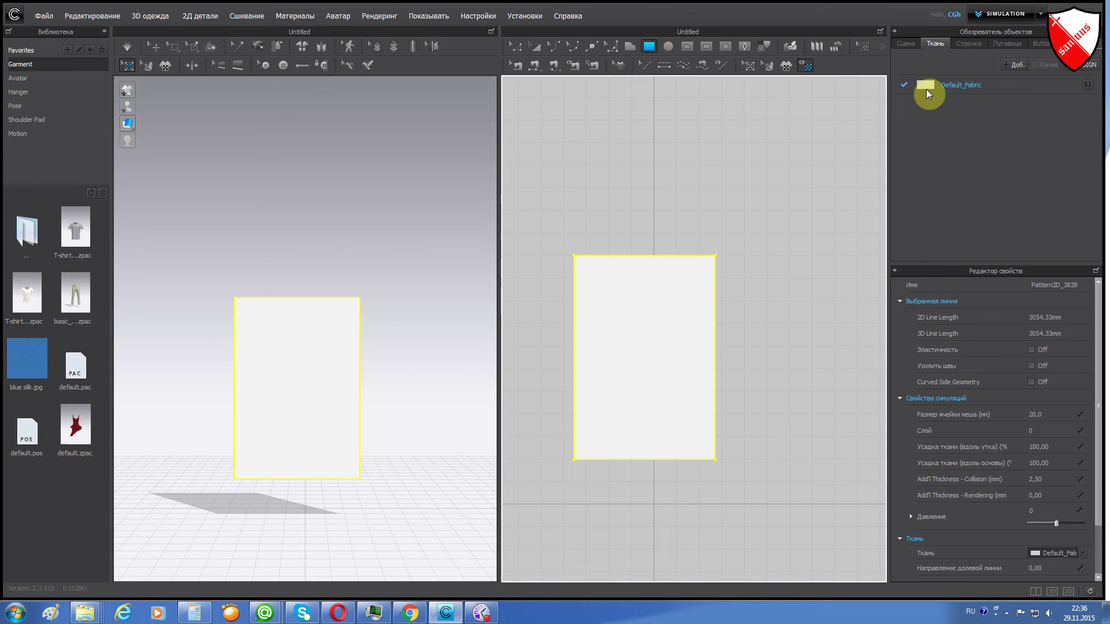
- Show the Default_Fabric material's properties from the Object Browser's fabric list
click(934, 43)
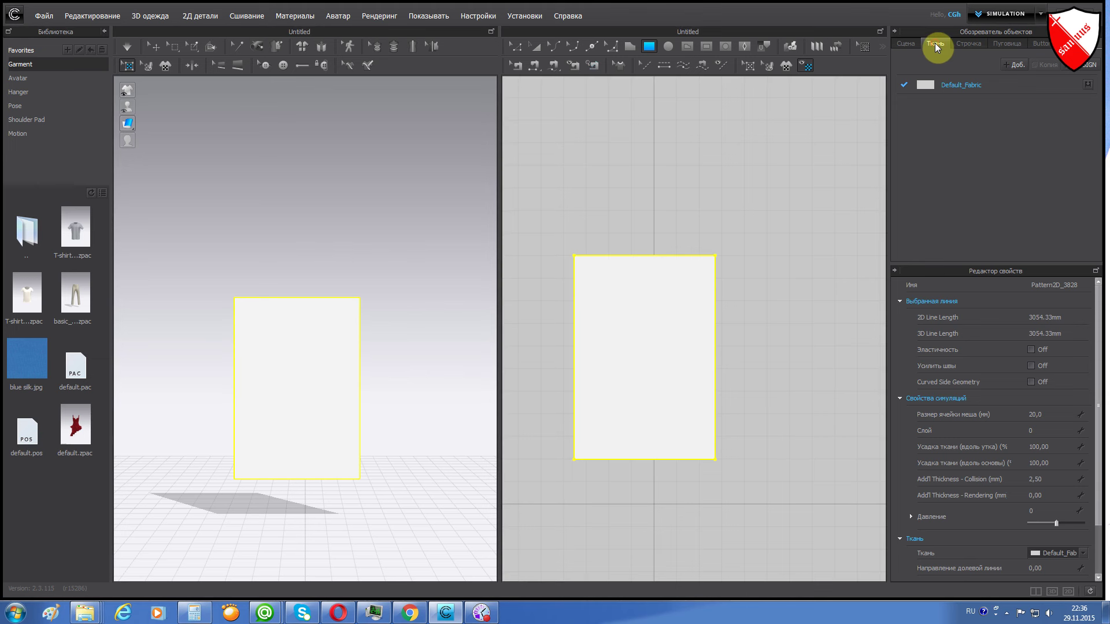
click(926, 88)
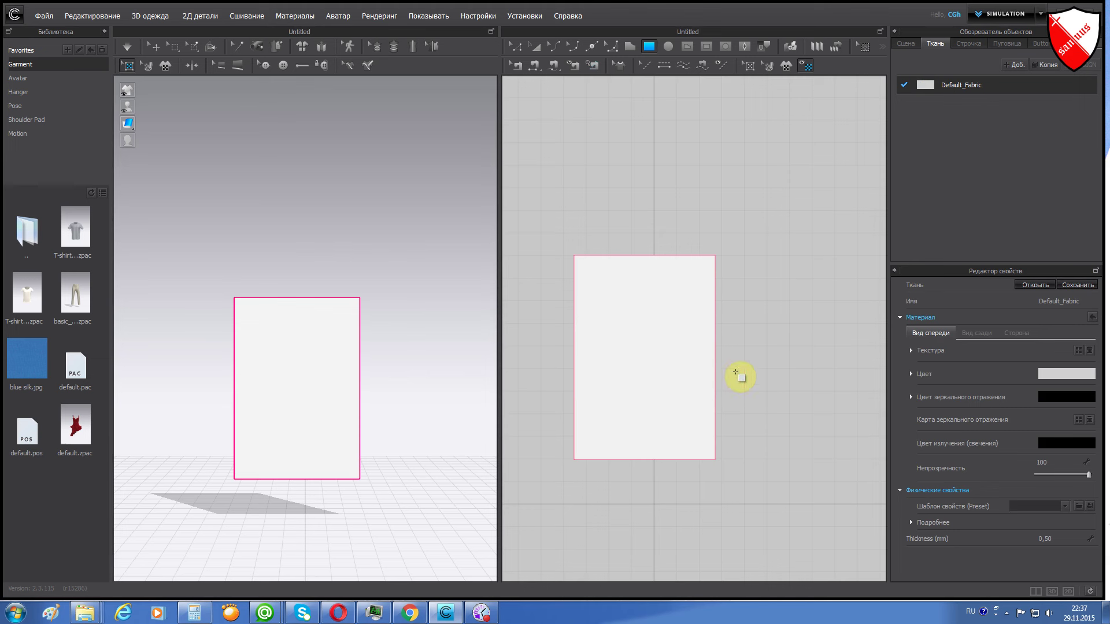
- Set the Default_Fabric colour to muted teal 60959E, then begin editing its specular colour
click(1070, 374)
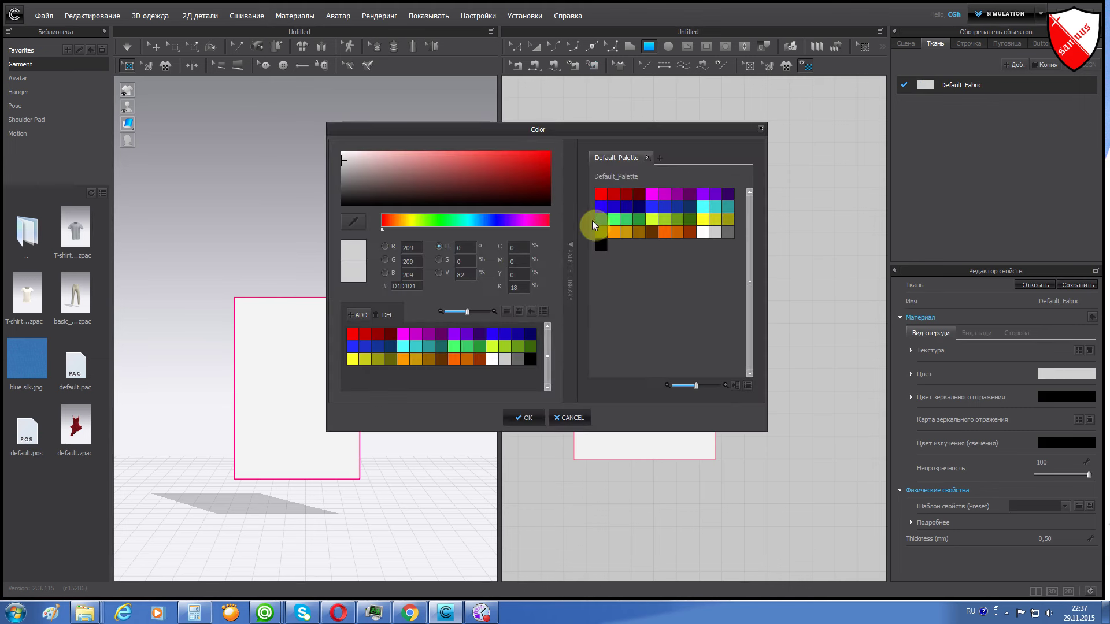
drag(418, 223, 473, 220)
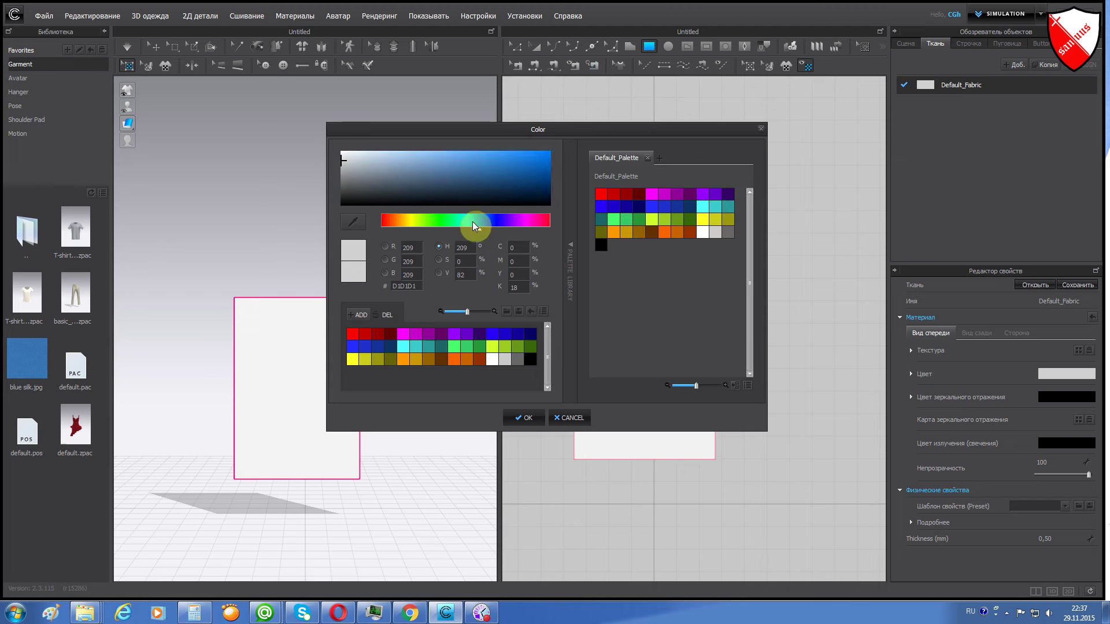
drag(399, 166, 422, 171)
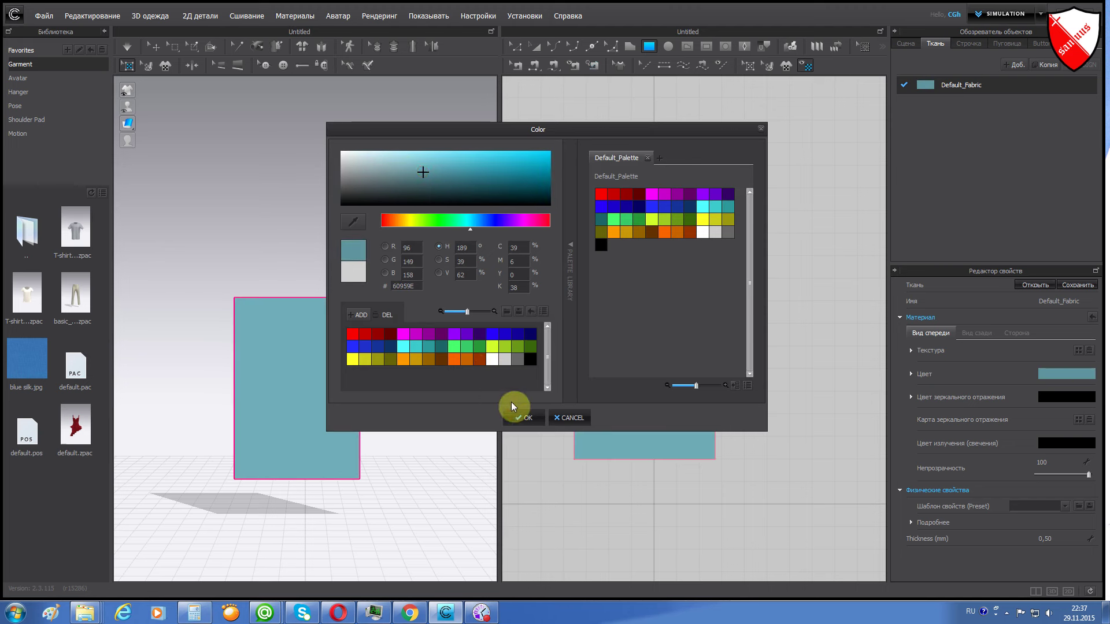
click(524, 421)
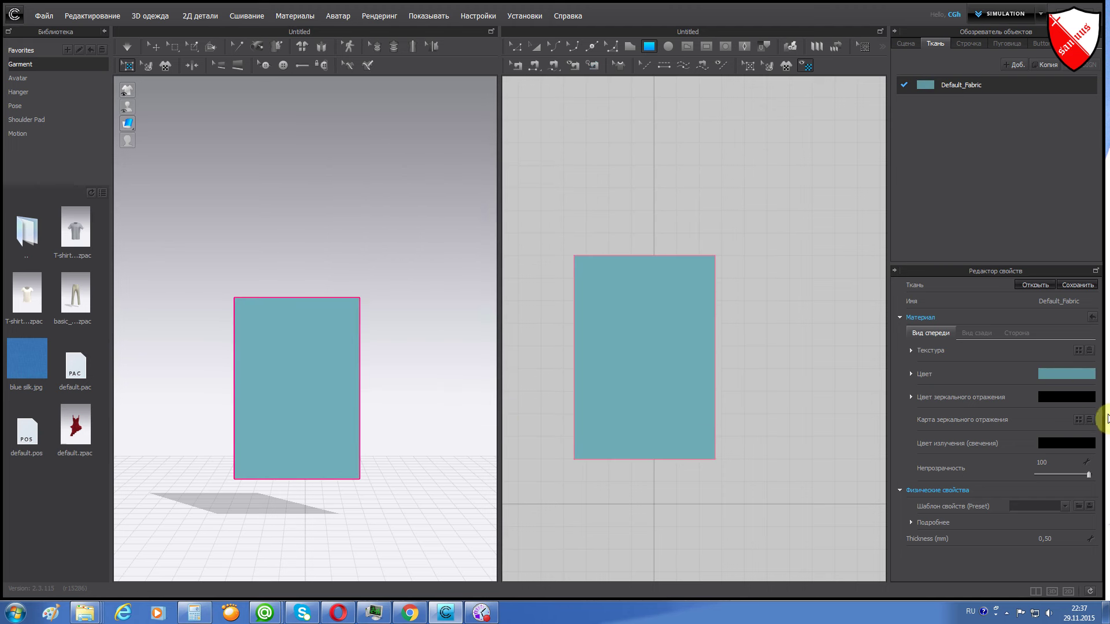
click(1066, 400)
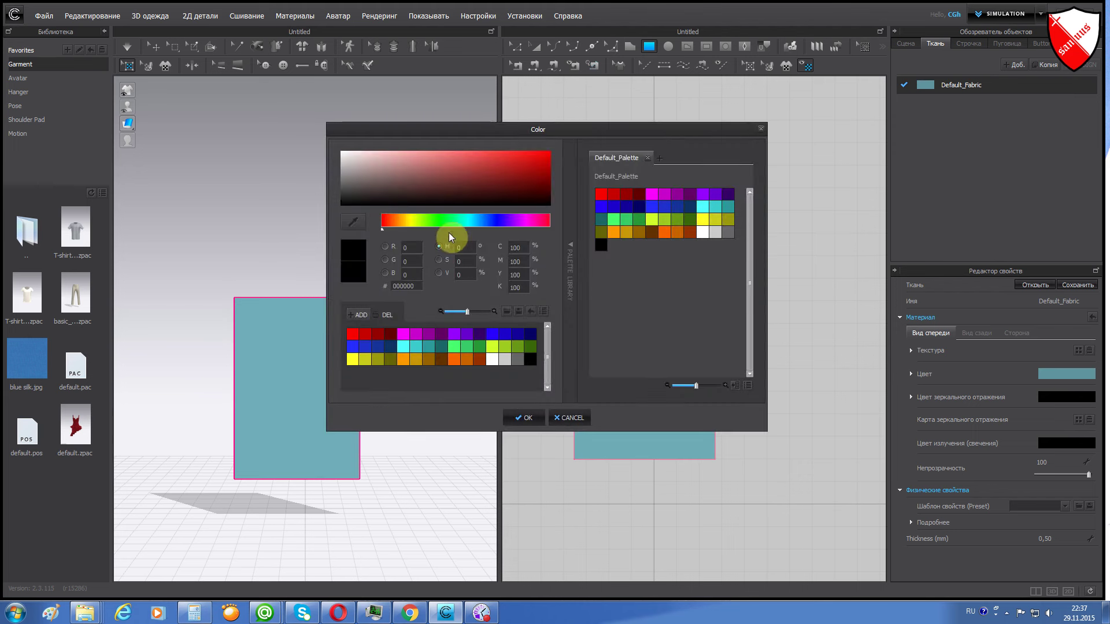
- Choose a purple hue and shade for the fabric's specular reflection colour
click(516, 223)
drag(415, 169, 422, 172)
click(540, 420)
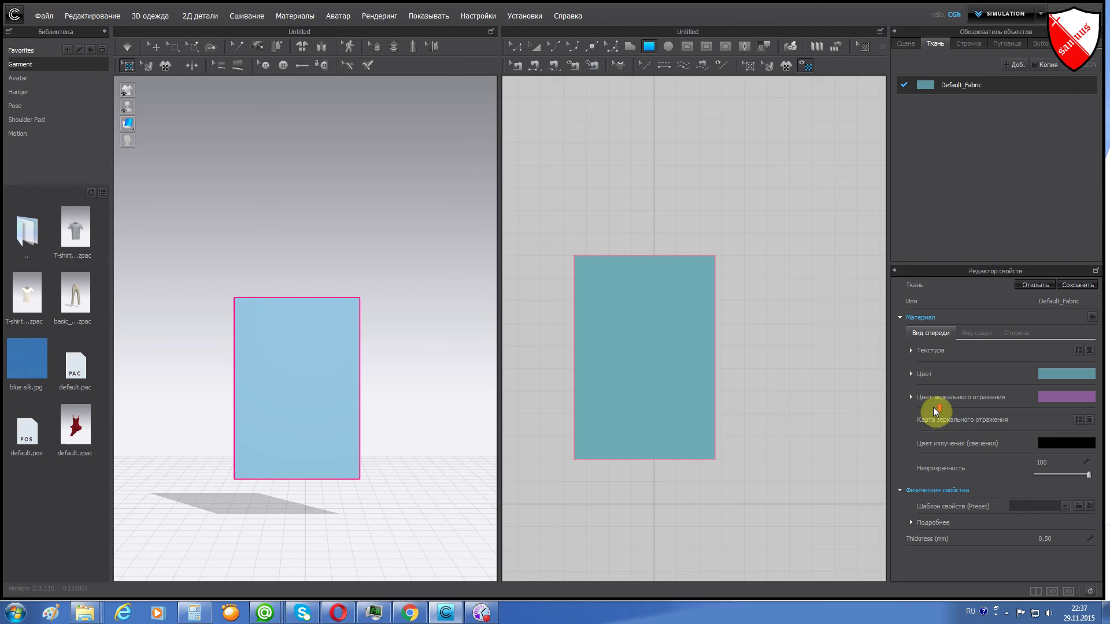
- Load the 'Мой логотип' image as the Default_Fabric texture, tiling red-blue shield logos
click(911, 350)
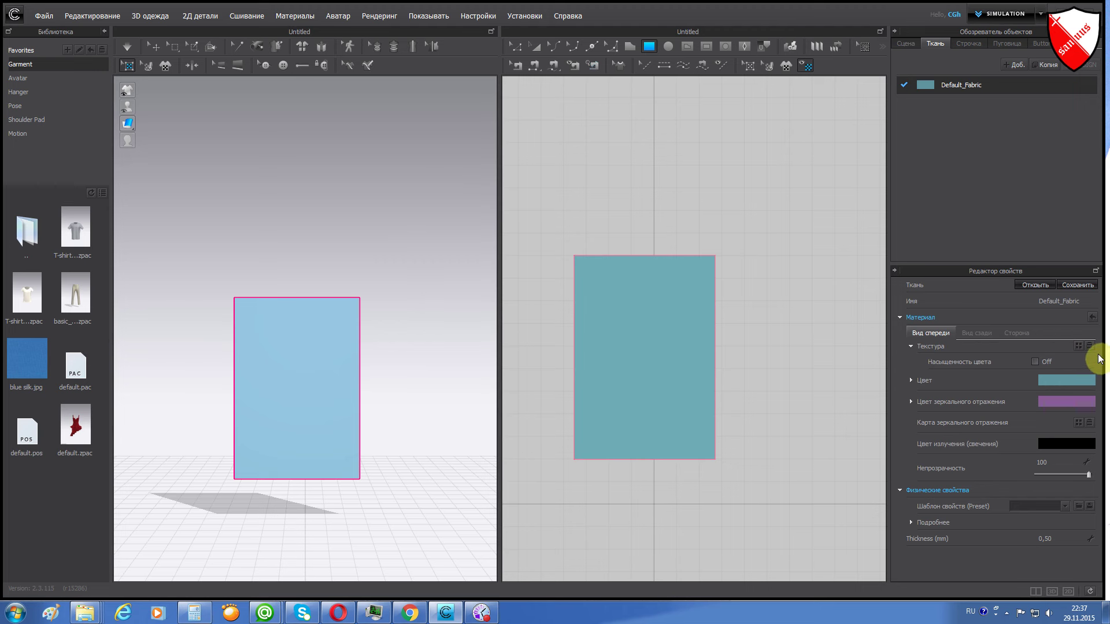
click(1078, 347)
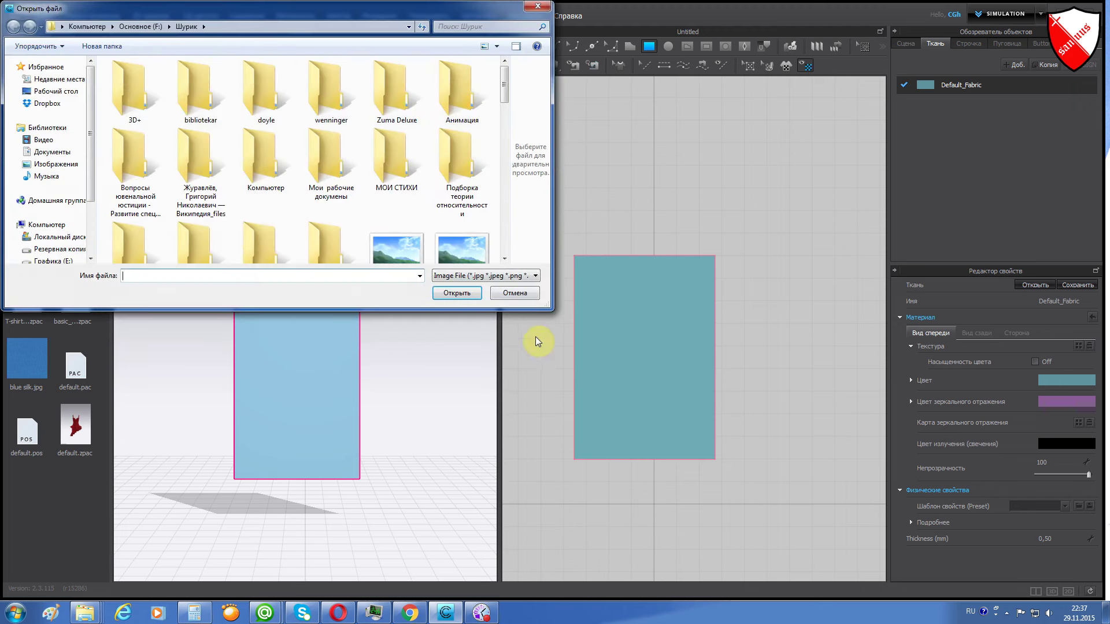
drag(550, 309, 709, 498)
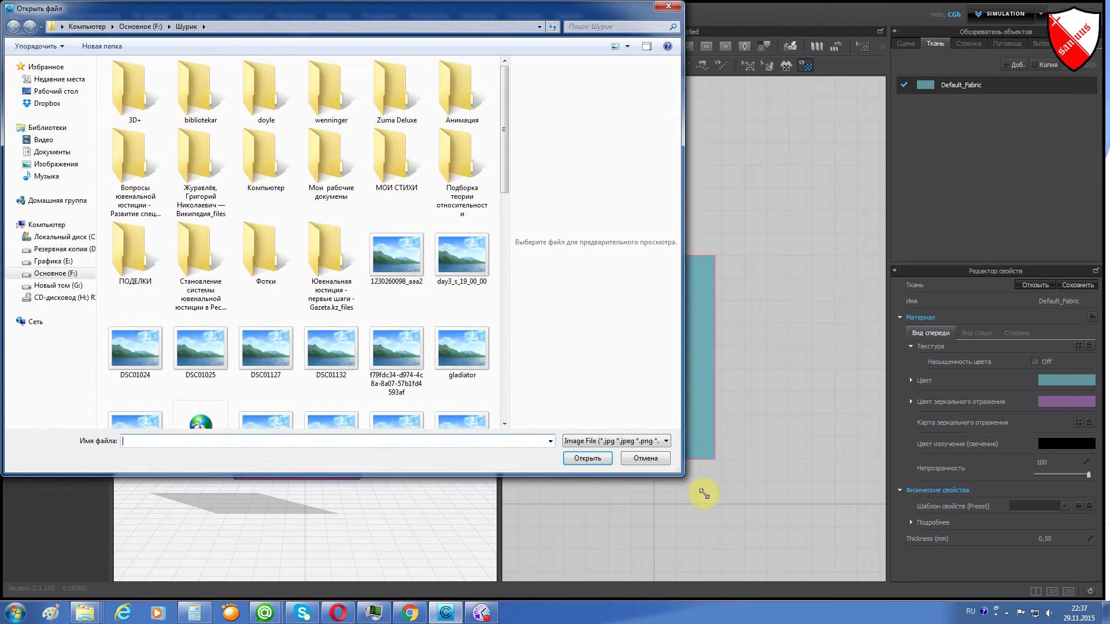
drag(505, 163, 495, 399)
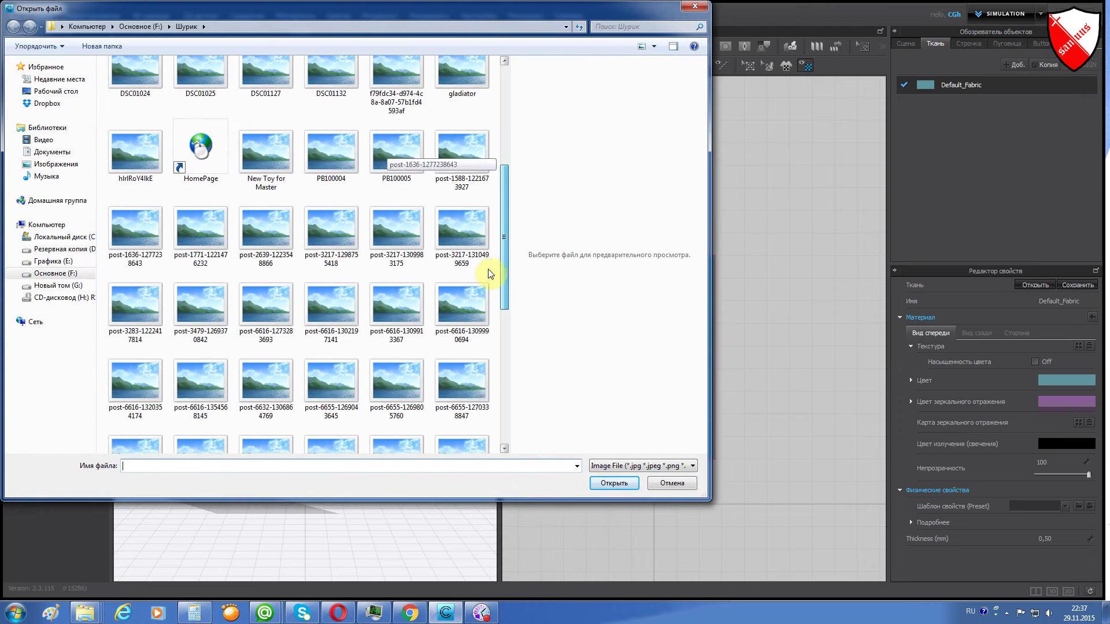
click(331, 335)
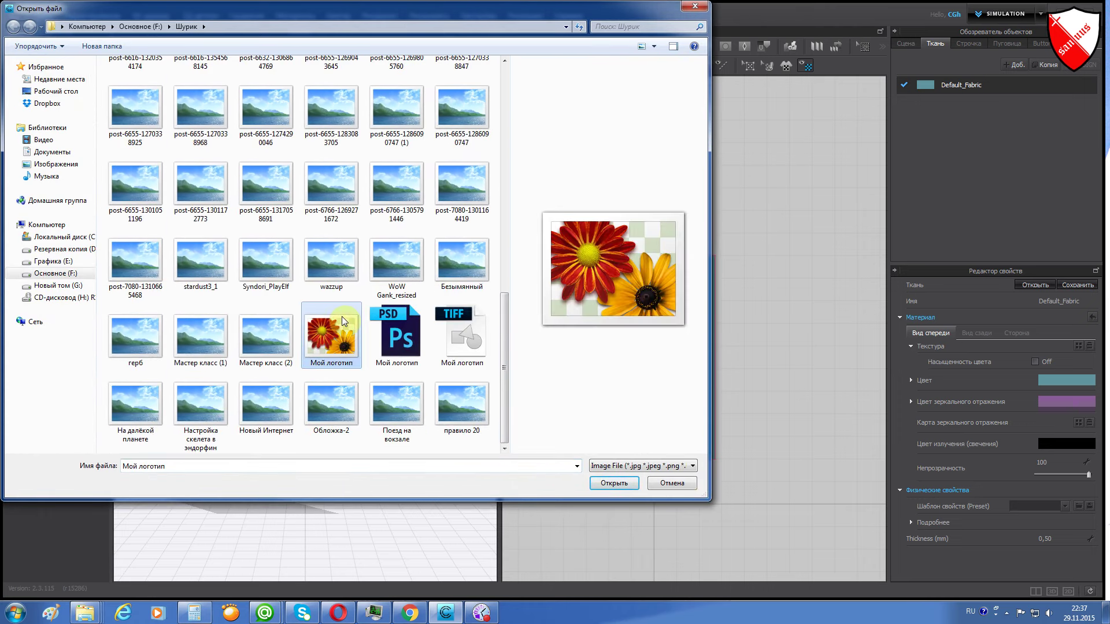
click(613, 483)
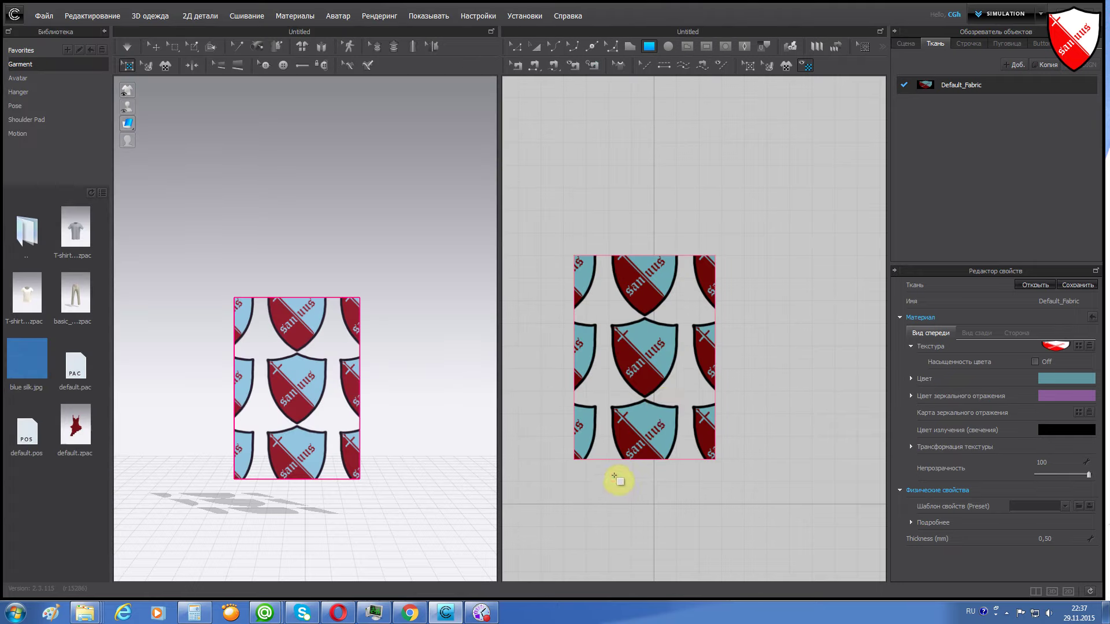
- Move, tilt and enlarge the shield texture on the panel with the Edit Texture tool
scroll(647, 370, up, 4)
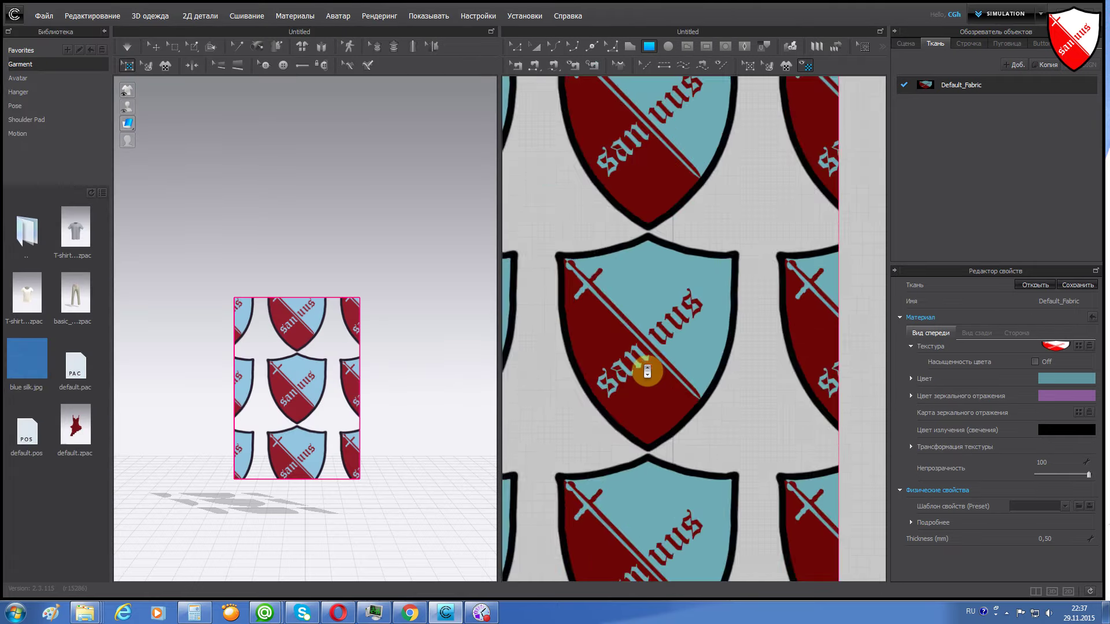
scroll(650, 370, down, 2)
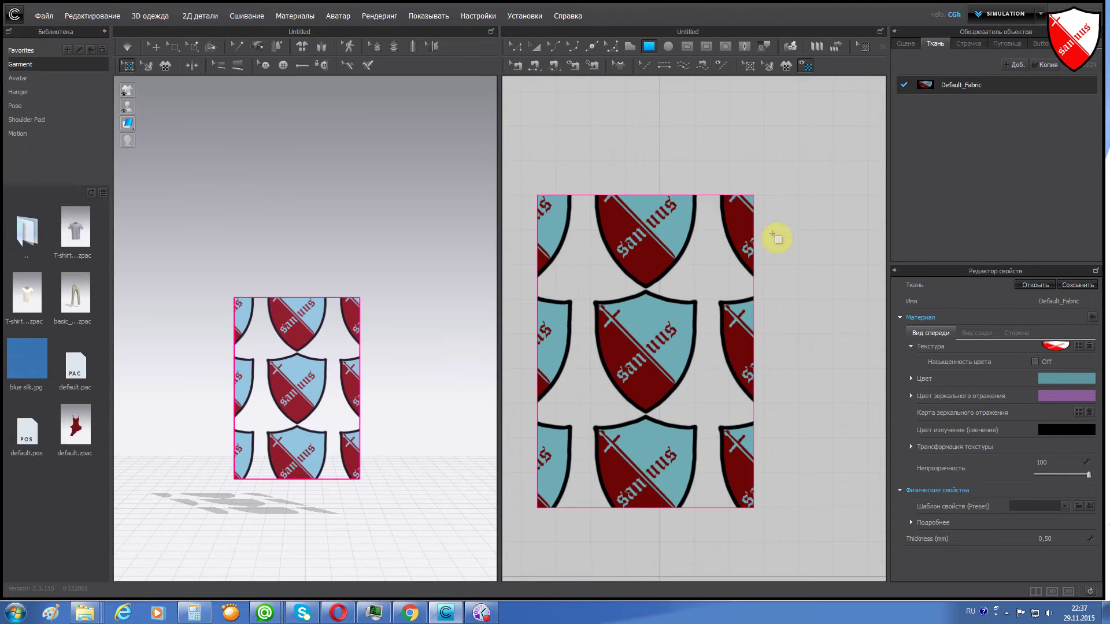
click(747, 66)
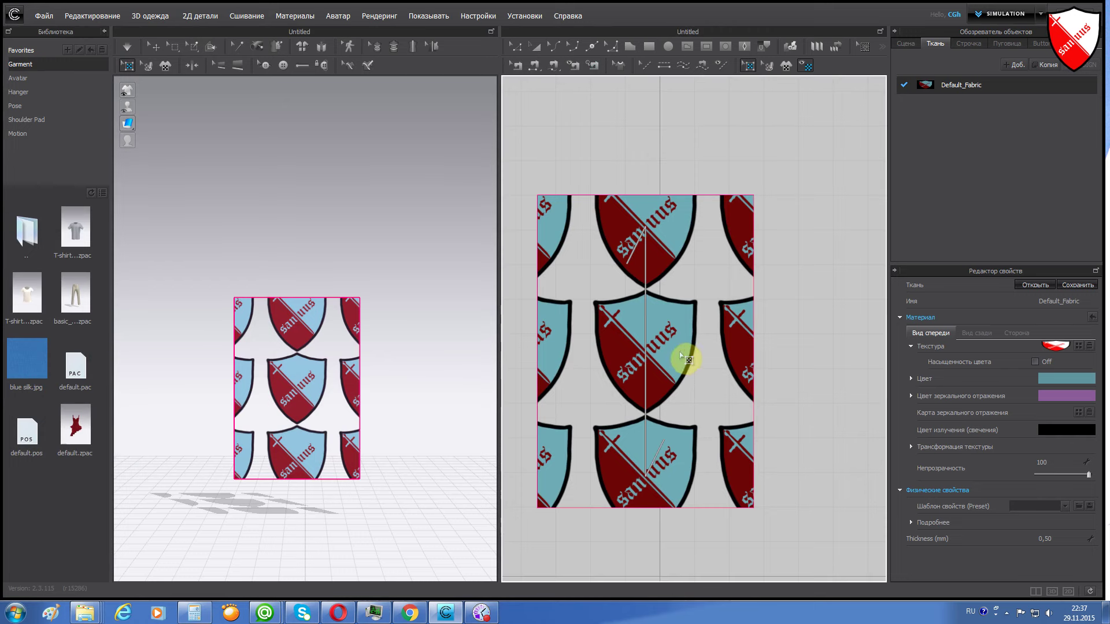
click(682, 359)
mouse_move(690, 347)
mouse_down()
mouse_move(674, 366)
mouse_move(688, 314)
mouse_up()
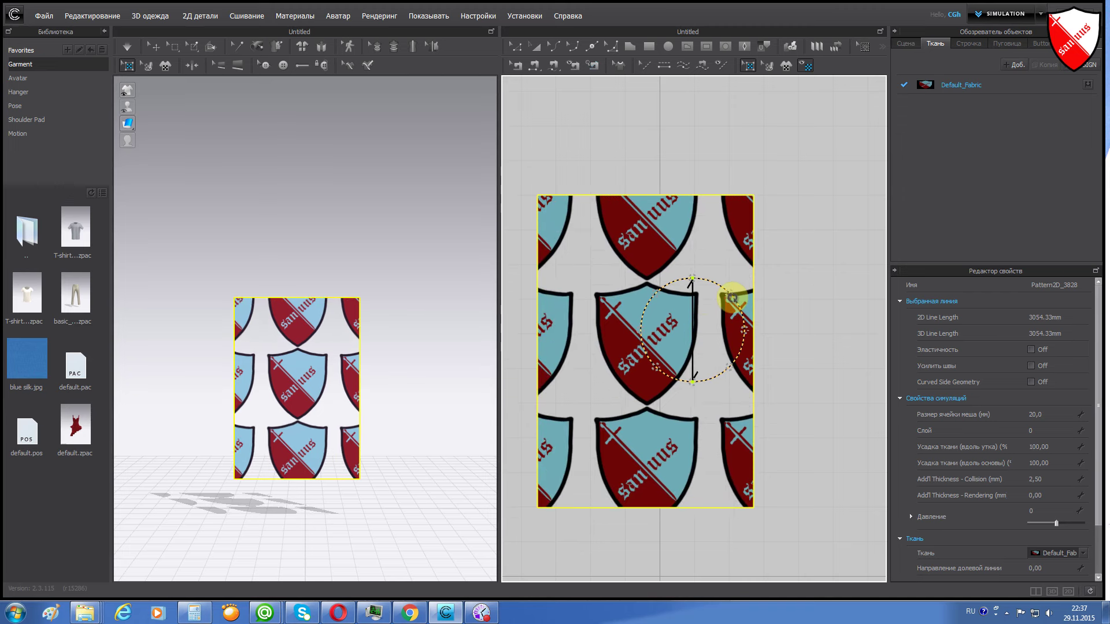
mouse_move(733, 297)
mouse_down()
mouse_move(712, 287)
mouse_move(746, 302)
mouse_up()
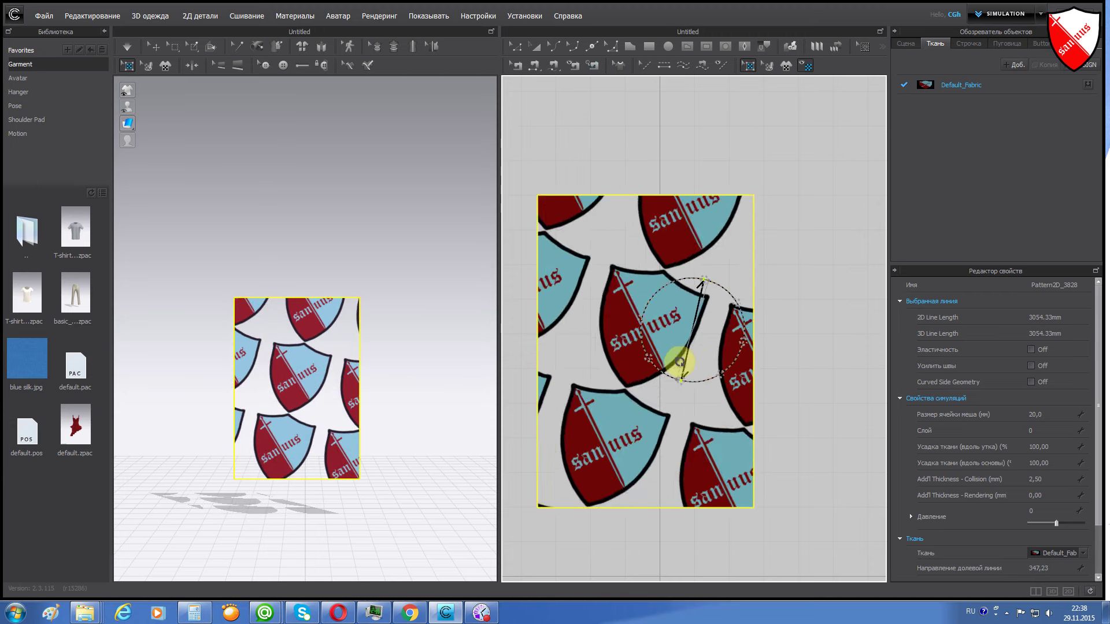
mouse_move(681, 381)
mouse_down()
mouse_move(696, 365)
mouse_move(688, 346)
mouse_up()
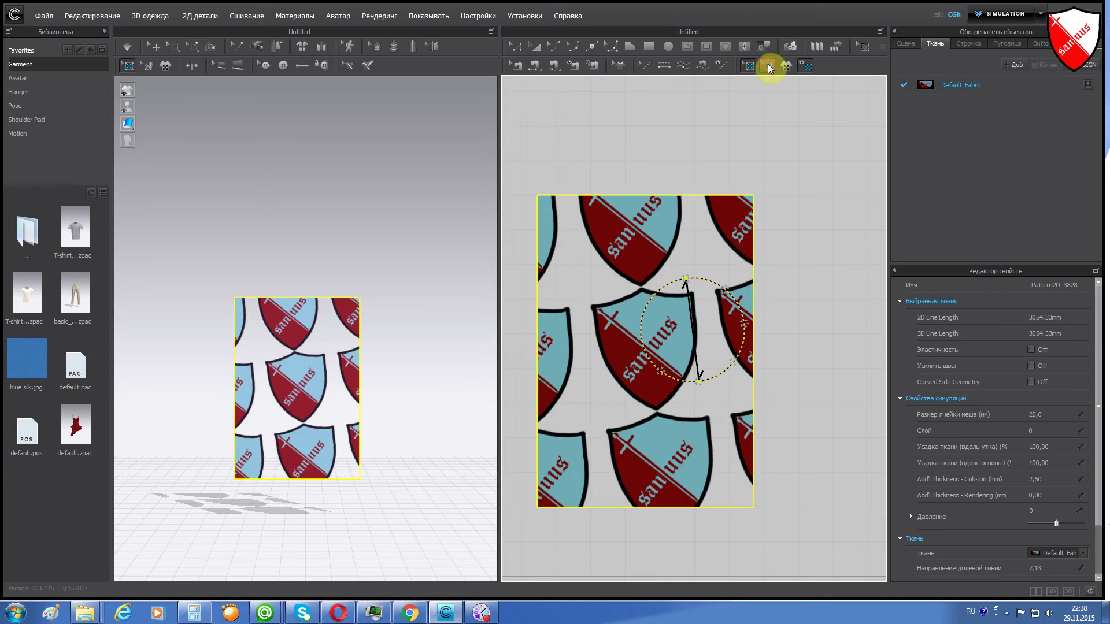
- Rotate the shield texture into neat upright rows and bring up the image file chooser
click(767, 66)
click(558, 323)
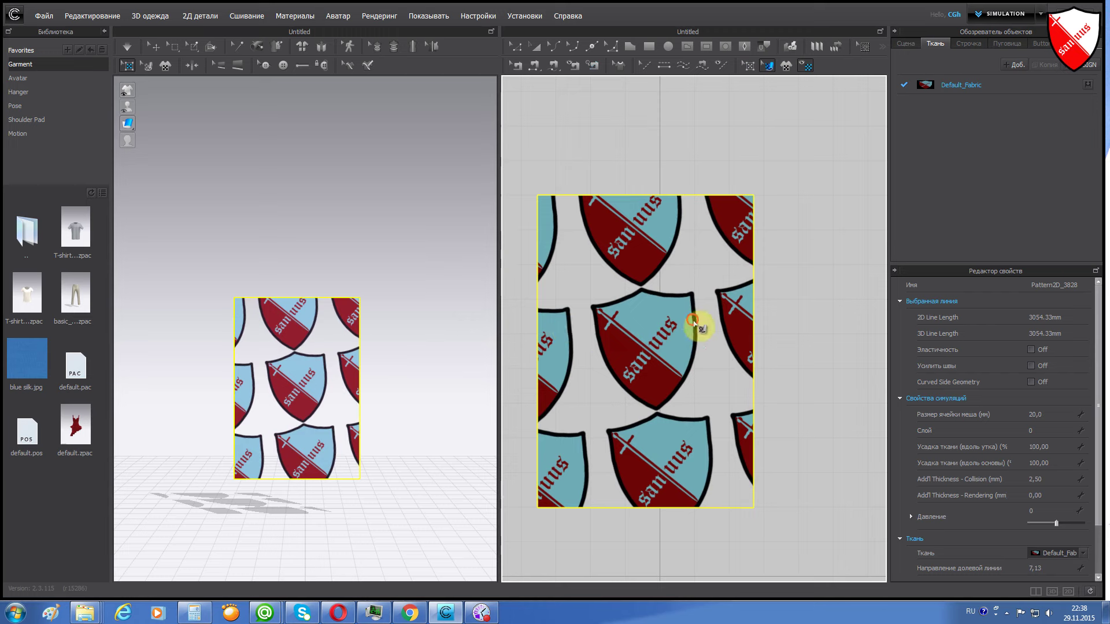
mouse_move(687, 316)
mouse_down()
mouse_move(680, 351)
mouse_move(712, 350)
mouse_move(644, 423)
mouse_move(682, 341)
mouse_up()
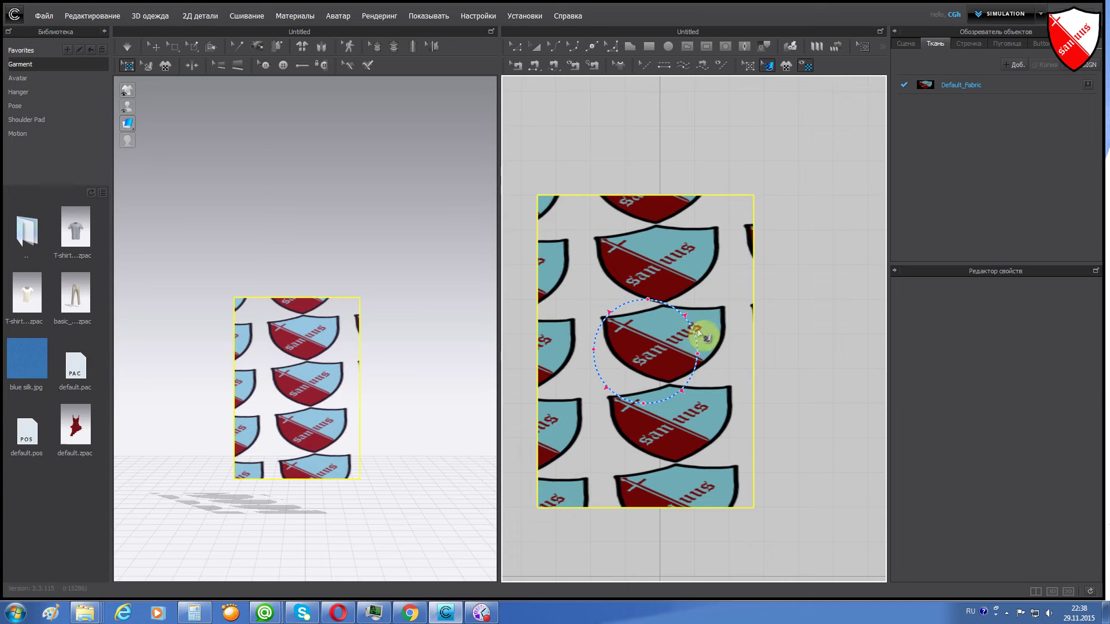
mouse_move(687, 318)
mouse_down()
mouse_move(681, 335)
mouse_move(649, 347)
mouse_up()
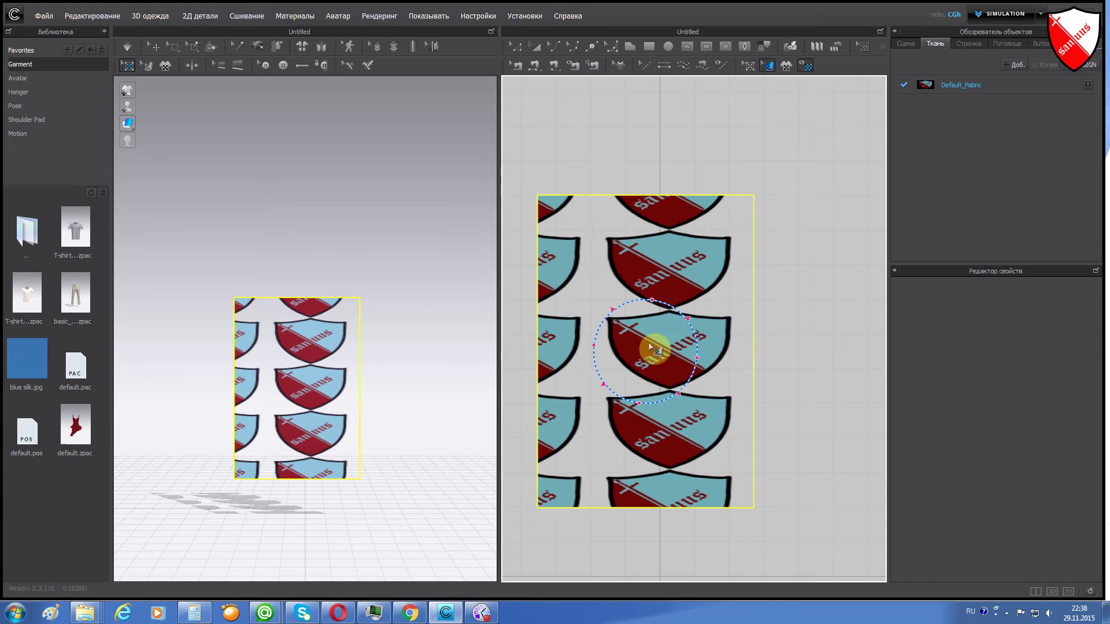
click(789, 66)
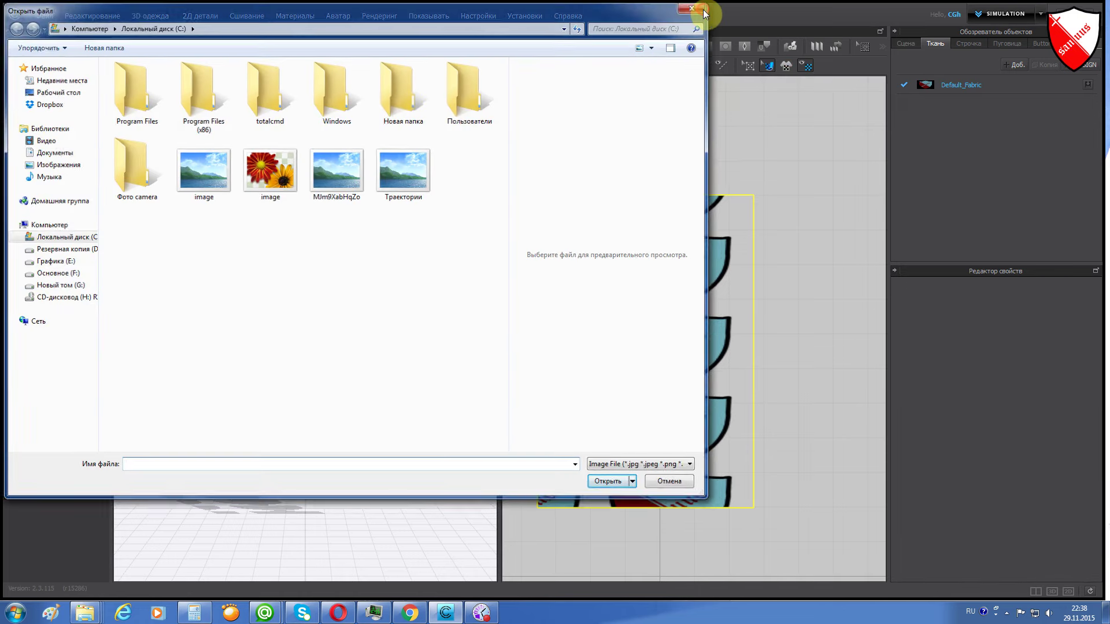
- Cancel the image chooser and show the shield texture in the 2D window again
click(692, 9)
click(805, 65)
click(672, 306)
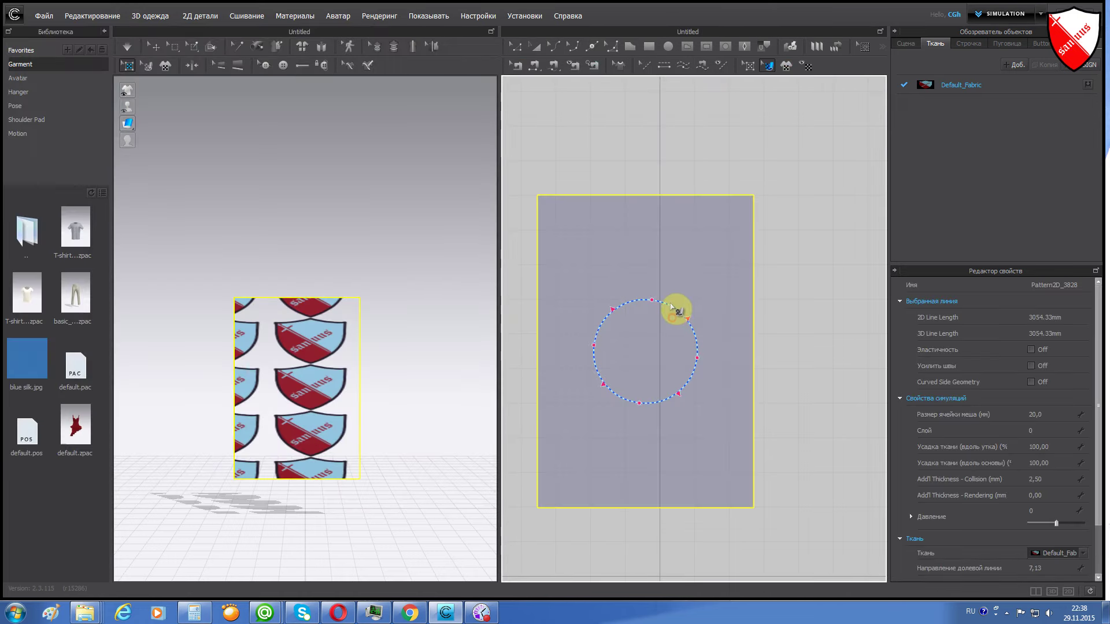
click(806, 67)
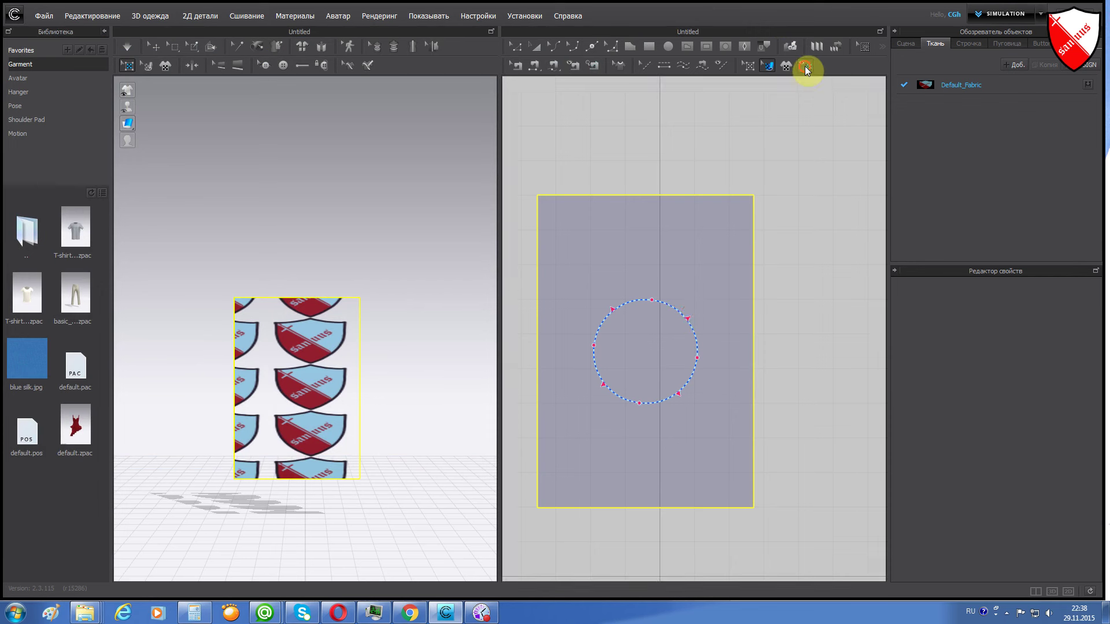
click(631, 341)
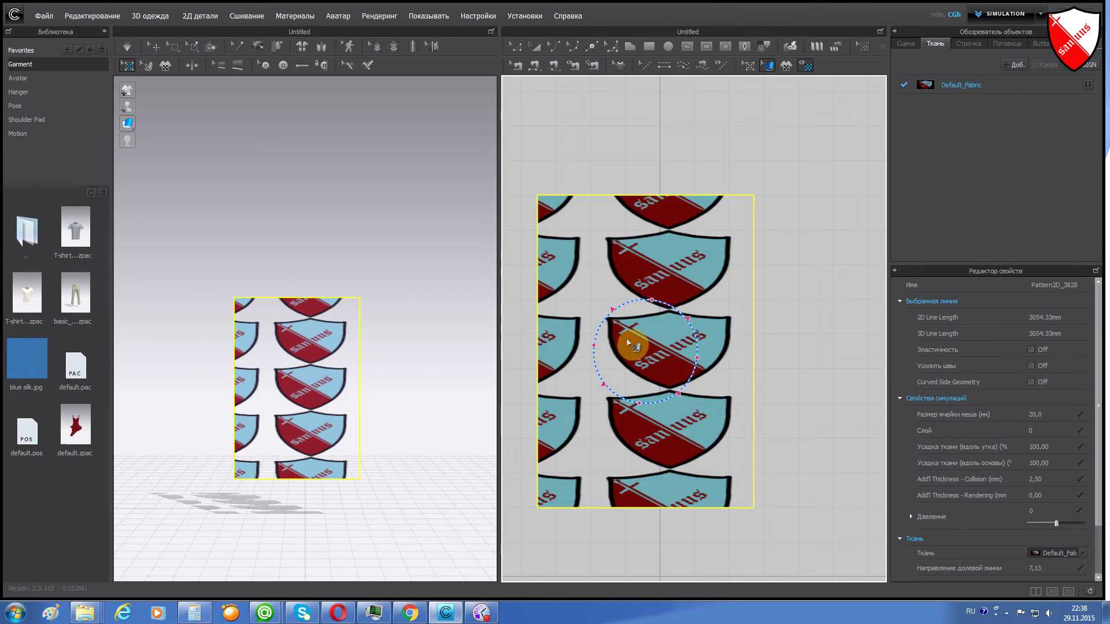
click(628, 341)
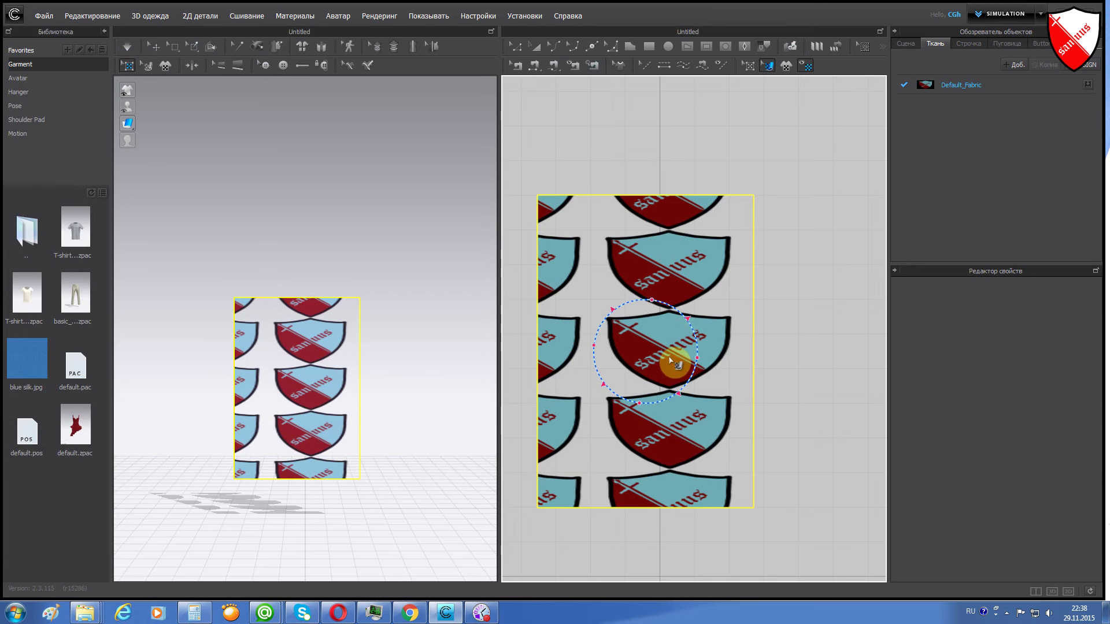
scroll(670, 359, down, 2)
scroll(674, 359, up, 2)
scroll(300, 397, down, 2)
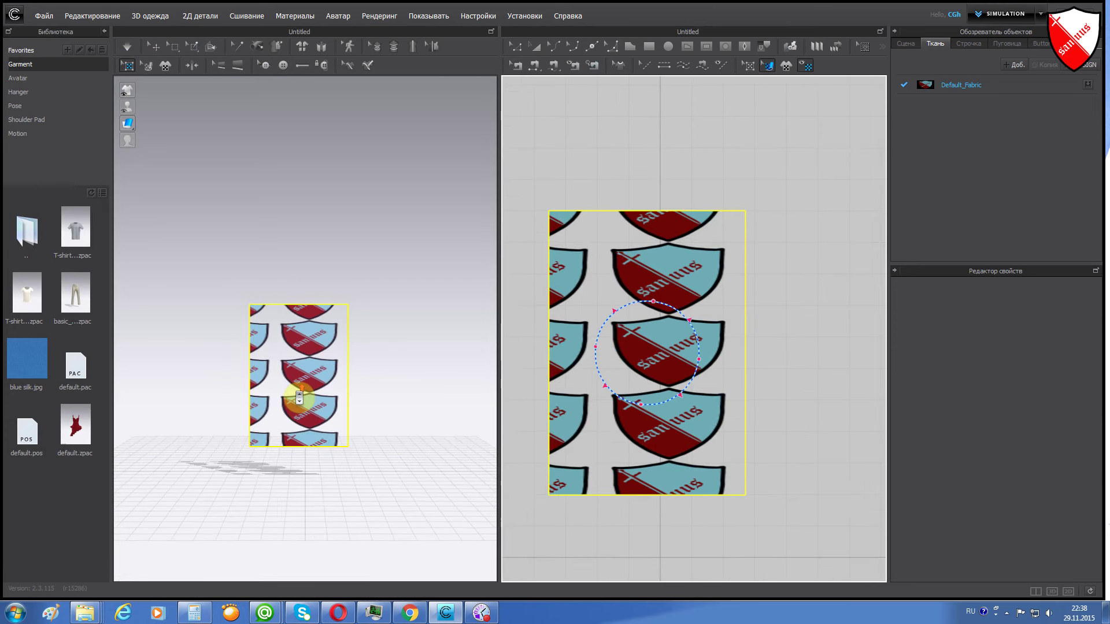
scroll(299, 396, up, 3)
scroll(298, 397, up, 2)
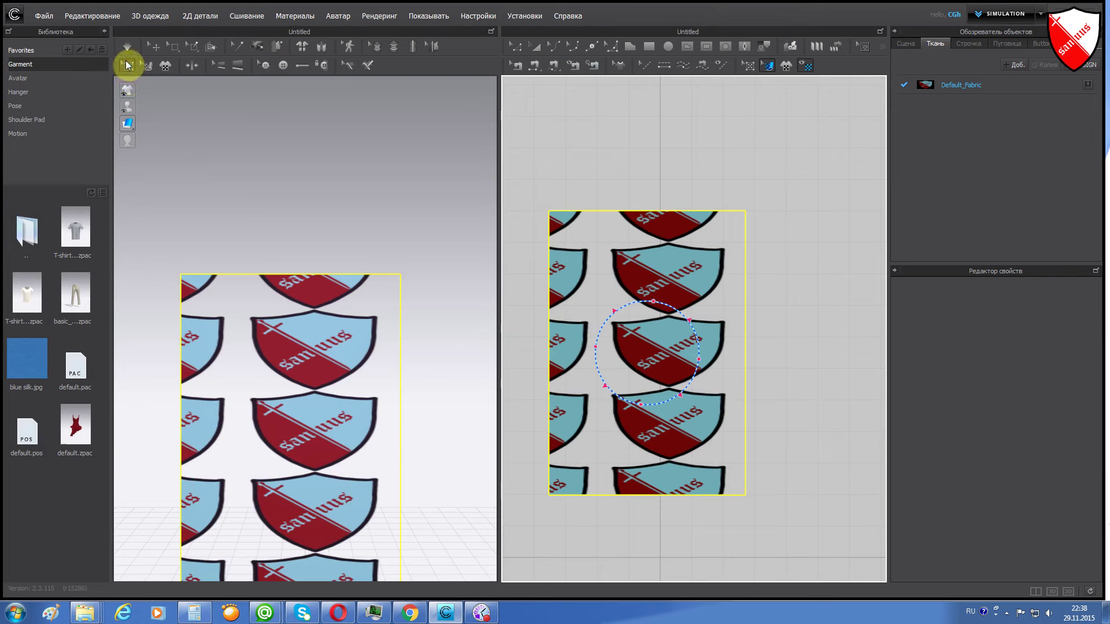
- Rotate the shield texture to a 351.02 grain-line direction
click(127, 66)
mouse_move(278, 421)
mouse_down()
mouse_move(341, 393)
mouse_move(341, 417)
mouse_up()
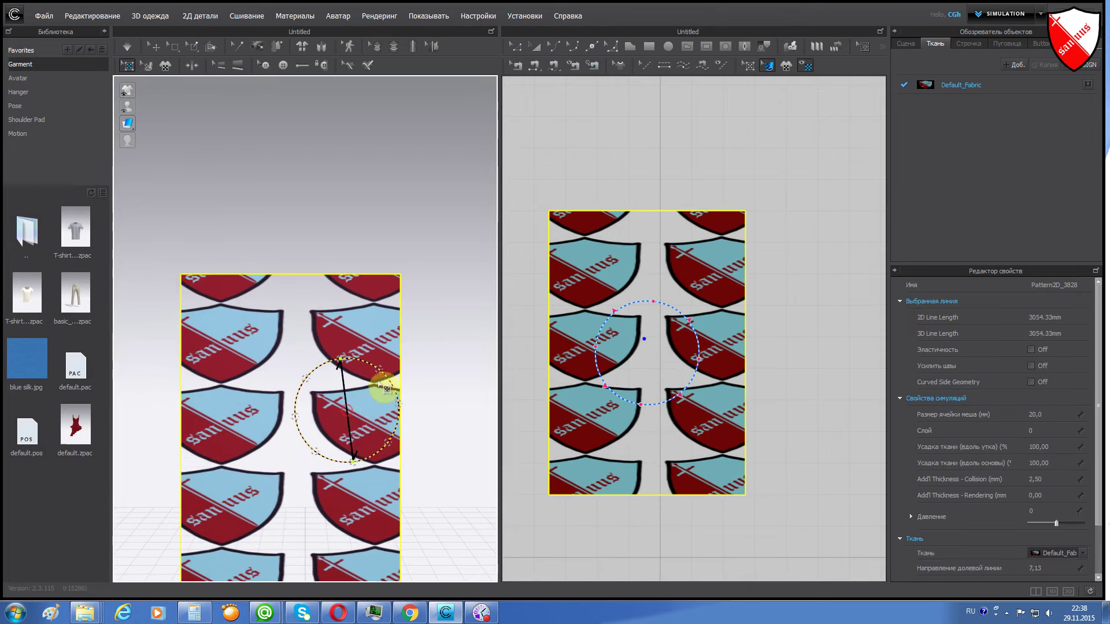
mouse_move(379, 371)
mouse_down()
mouse_move(355, 359)
mouse_move(376, 391)
mouse_up()
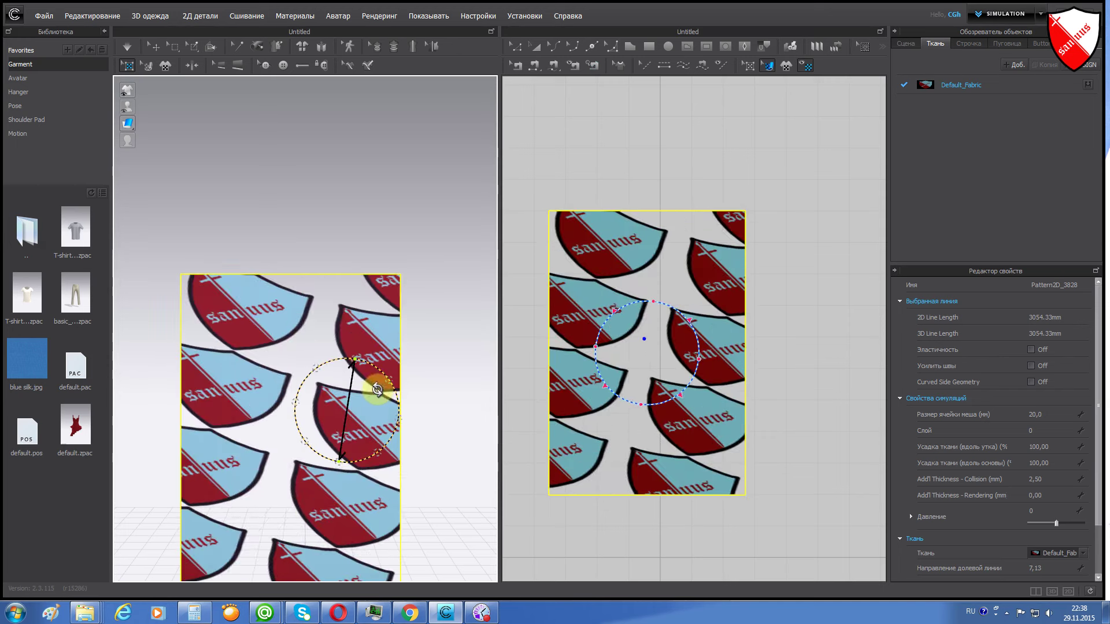
- Resize the shield logo repeats with the 3D texture scale handle
click(146, 64)
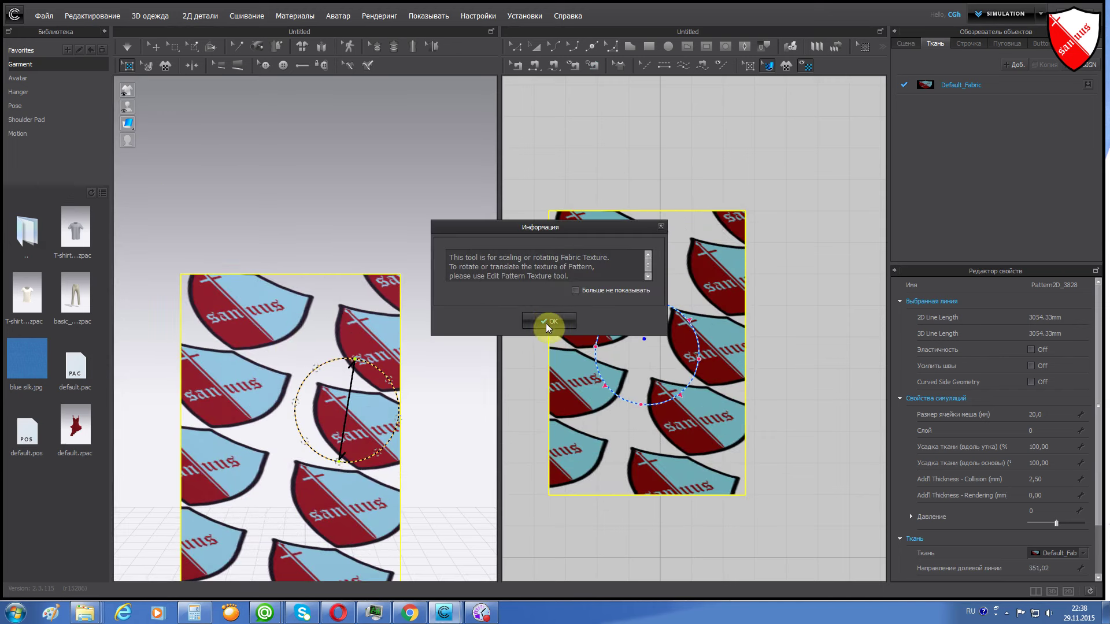
click(543, 319)
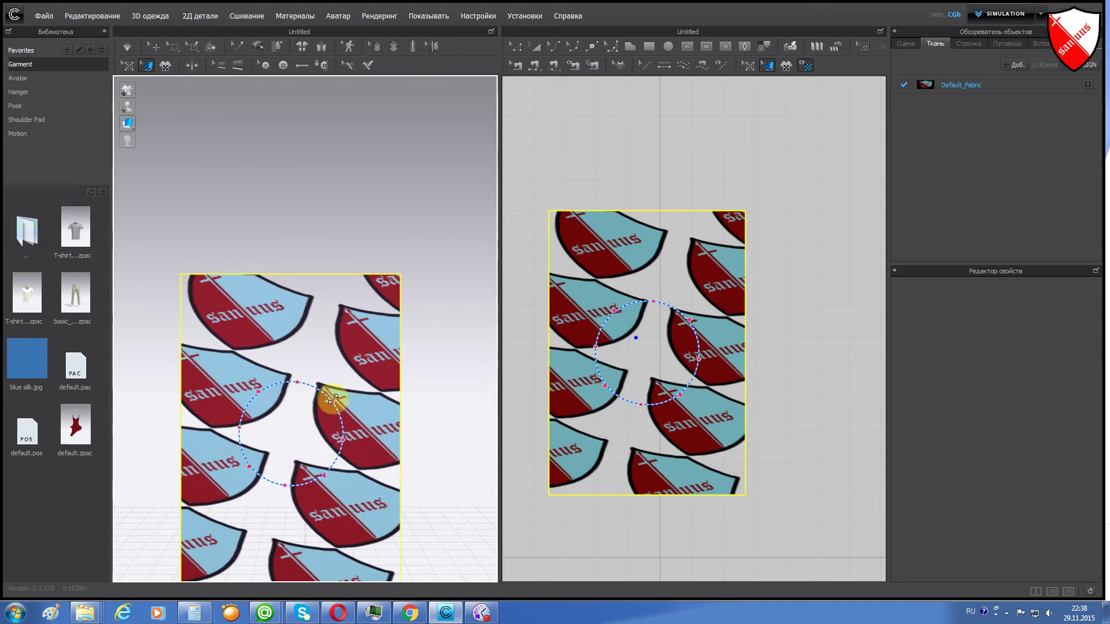
mouse_move(332, 398)
mouse_down()
mouse_move(318, 435)
mouse_move(300, 428)
mouse_up()
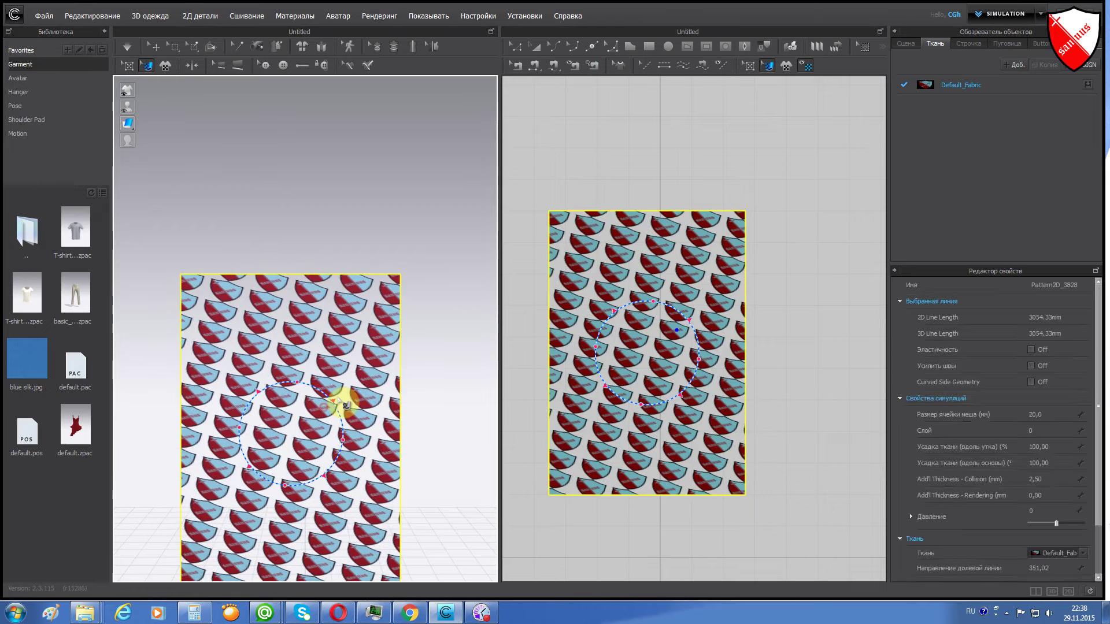
drag(330, 405, 375, 352)
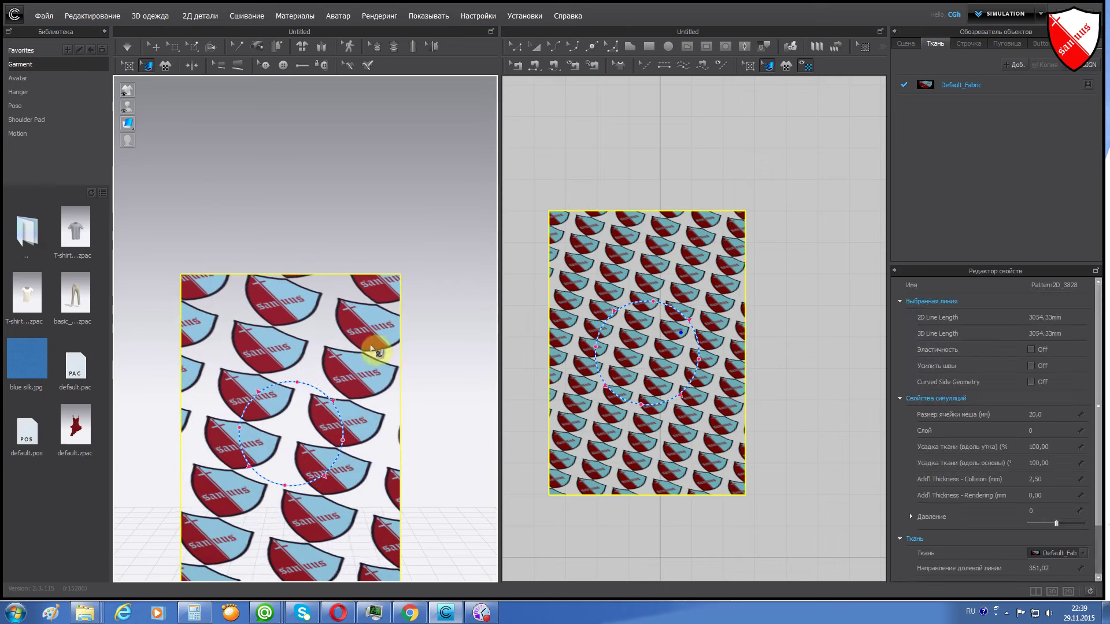
- Place the 'Жизнь в ста словах' graphic as a 335.01 × 264.62 mm print near the panel's top
click(165, 65)
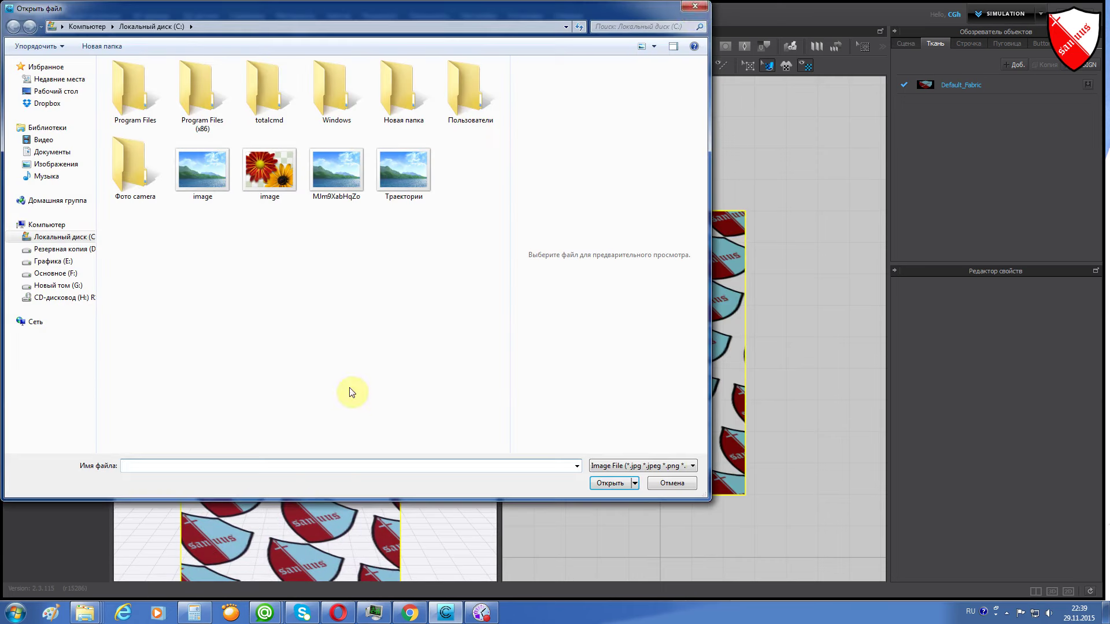
click(284, 182)
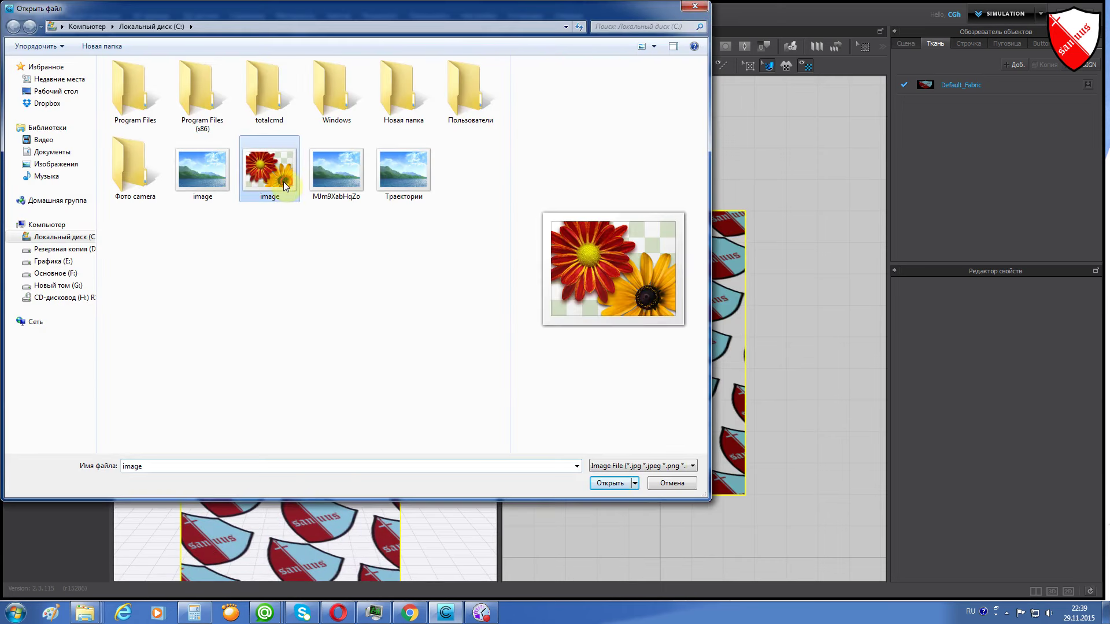
click(608, 482)
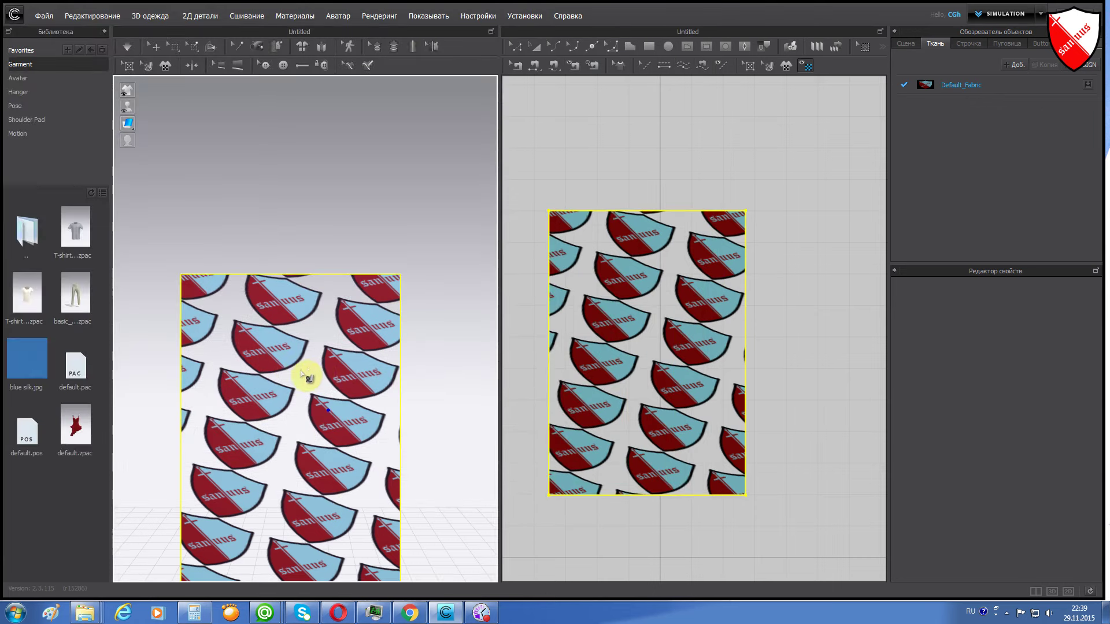
click(312, 372)
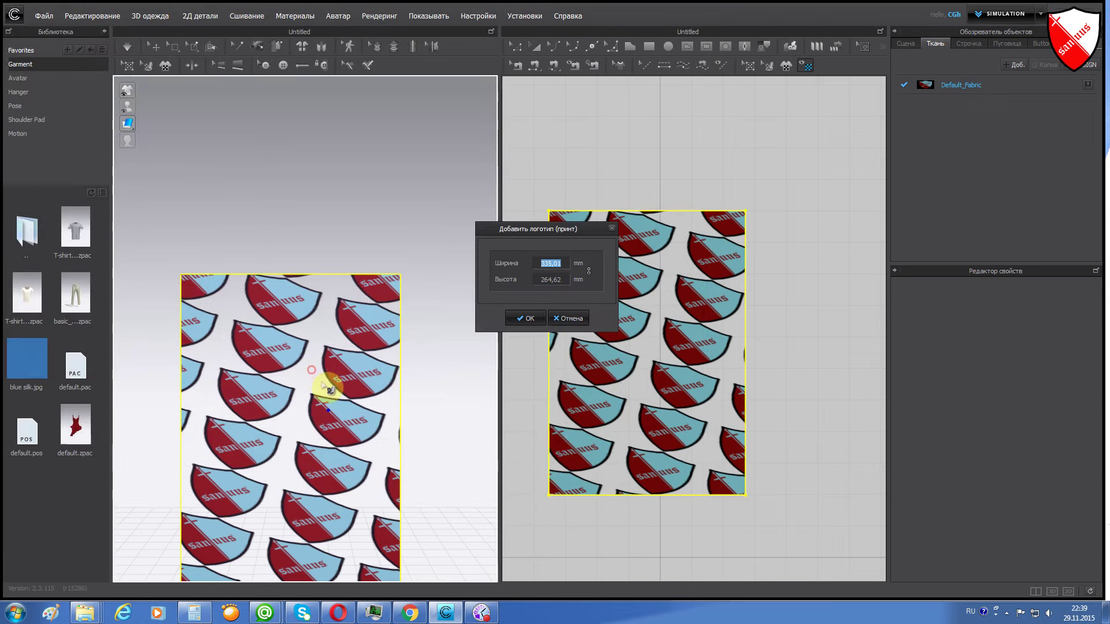
click(531, 319)
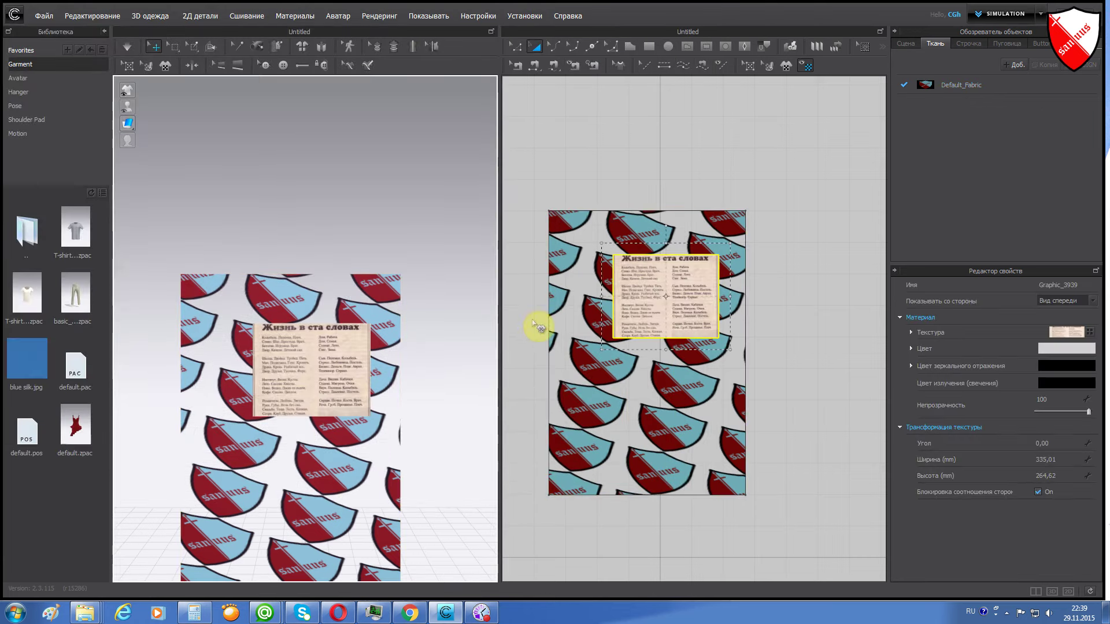
scroll(301, 364, down, 2)
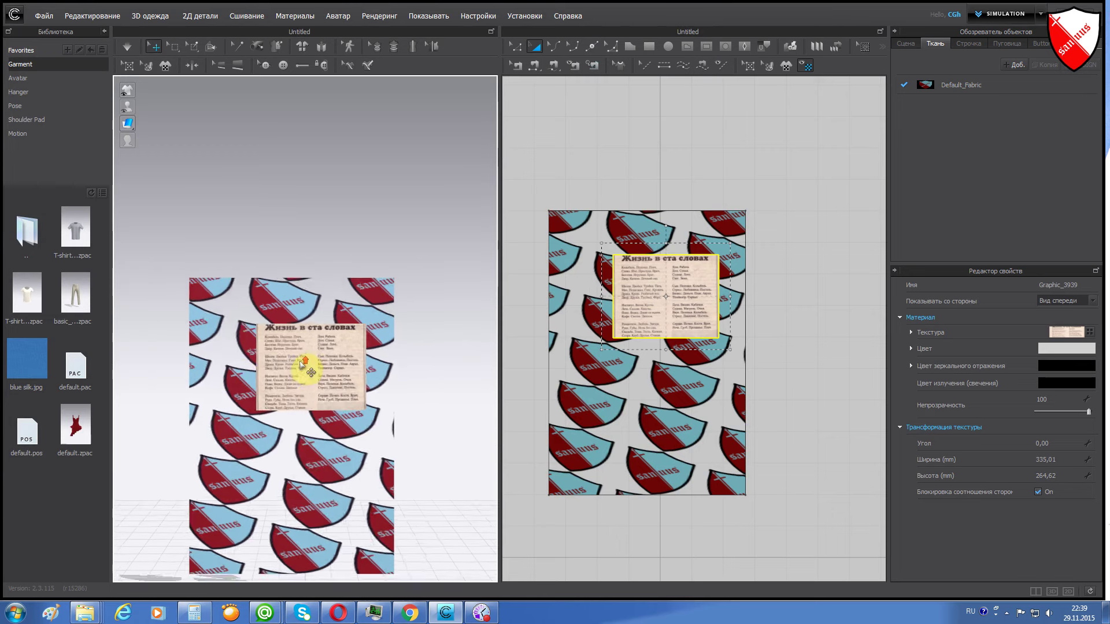
scroll(304, 364, down, 2)
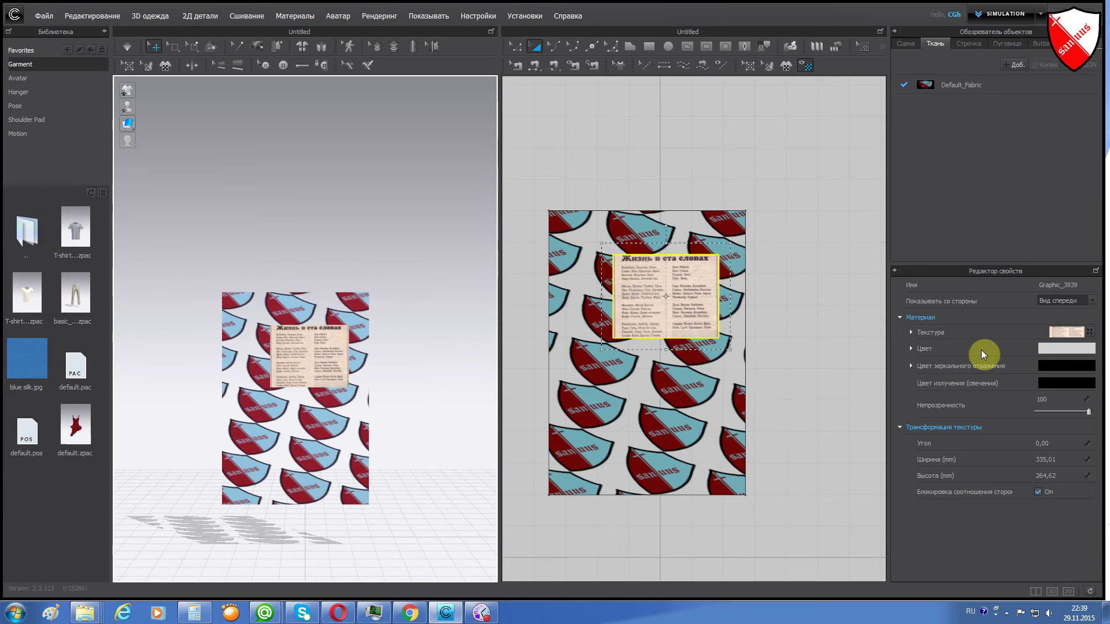
- Select Default_Fabric and choose D_Cotton from its Property Editor preset list
click(930, 84)
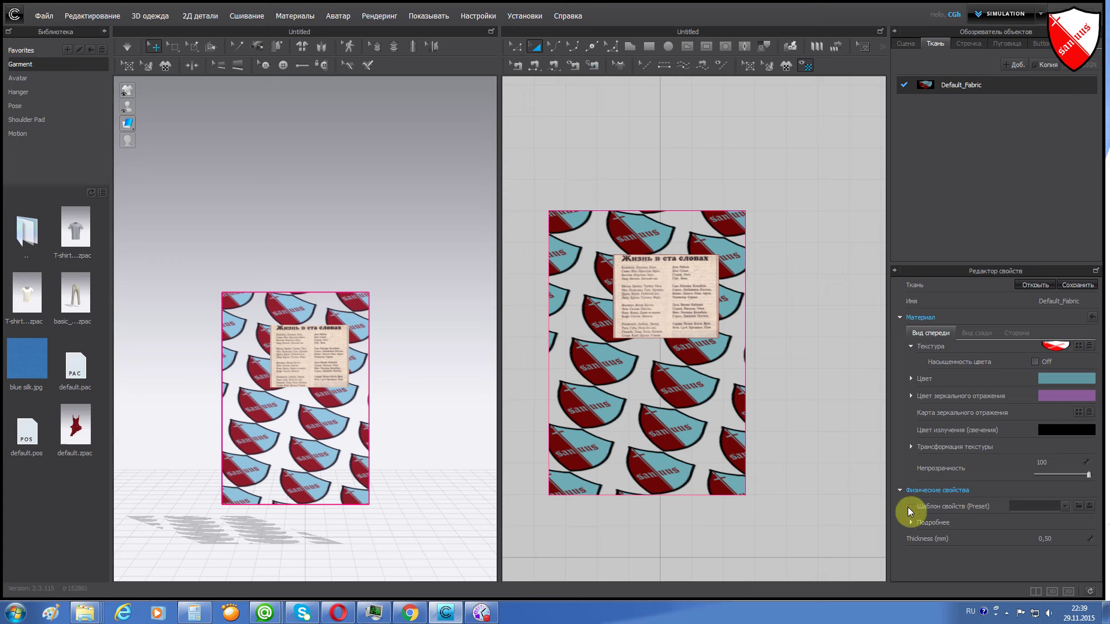
click(1062, 508)
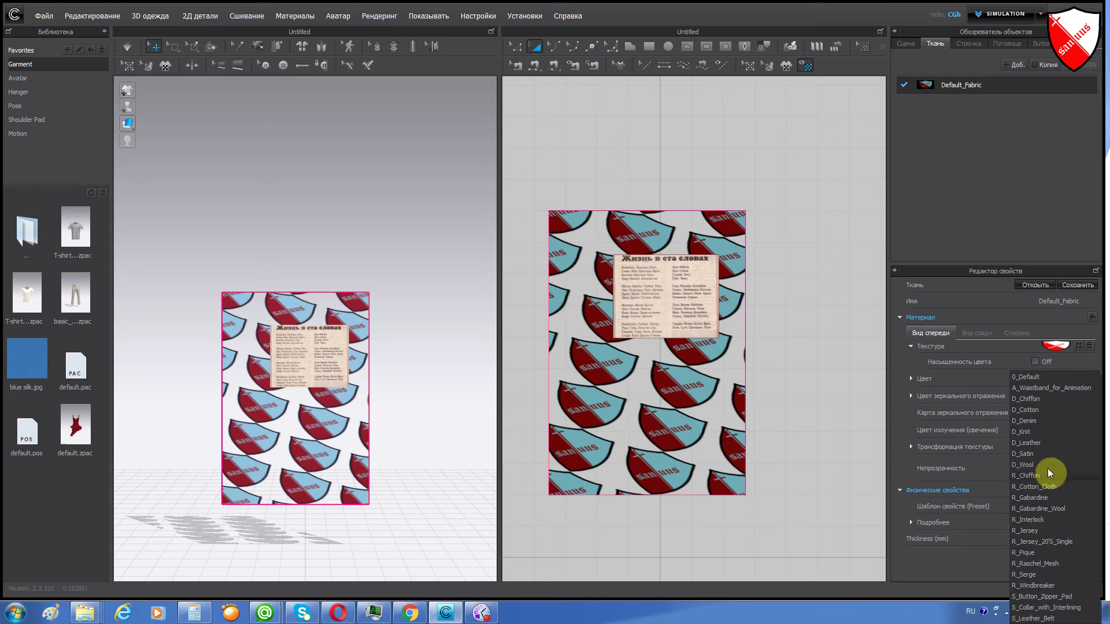
click(1039, 412)
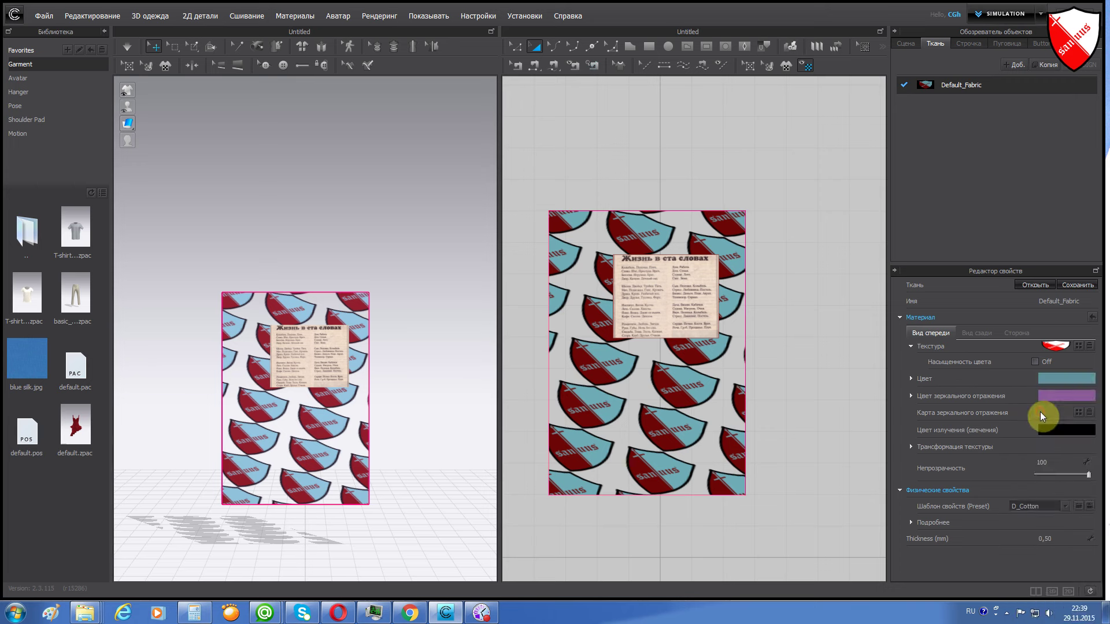
- Expand the fabric's detailed physical properties and widen the Property Editor panel
click(911, 522)
drag(1098, 403, 1098, 483)
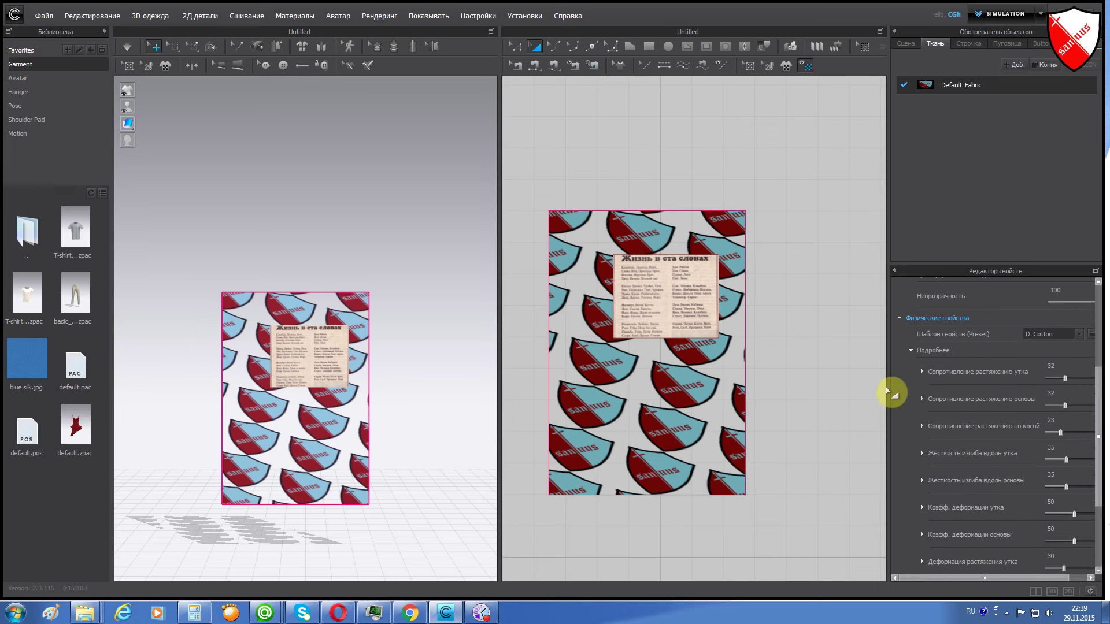
drag(886, 379, 781, 379)
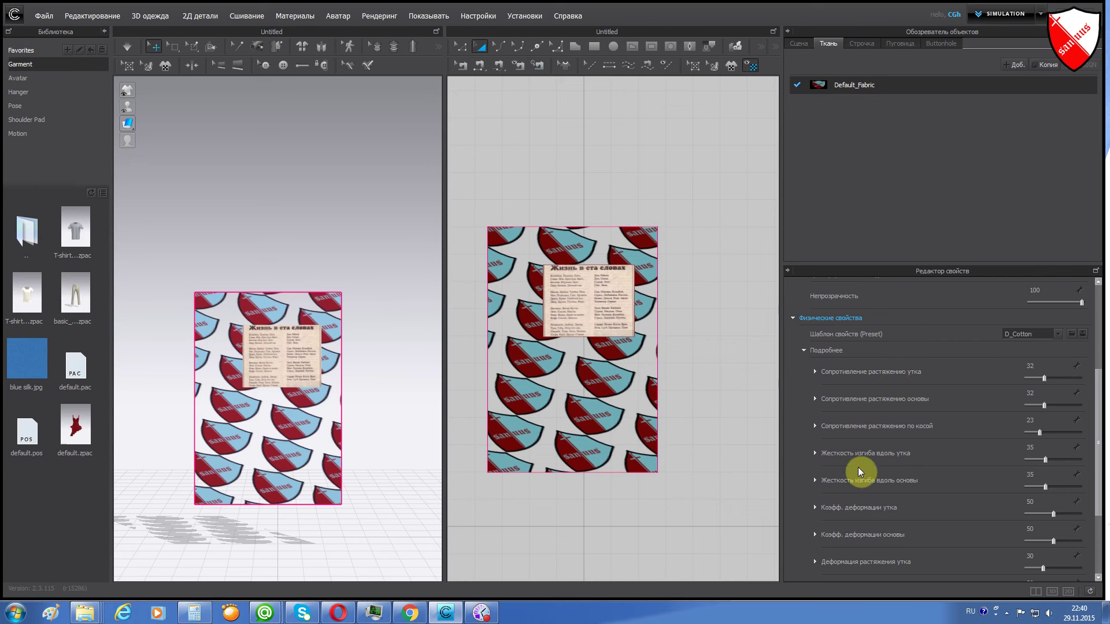
scroll(857, 467, up, 1)
scroll(880, 467, up, 1)
scroll(1004, 479, up, 1)
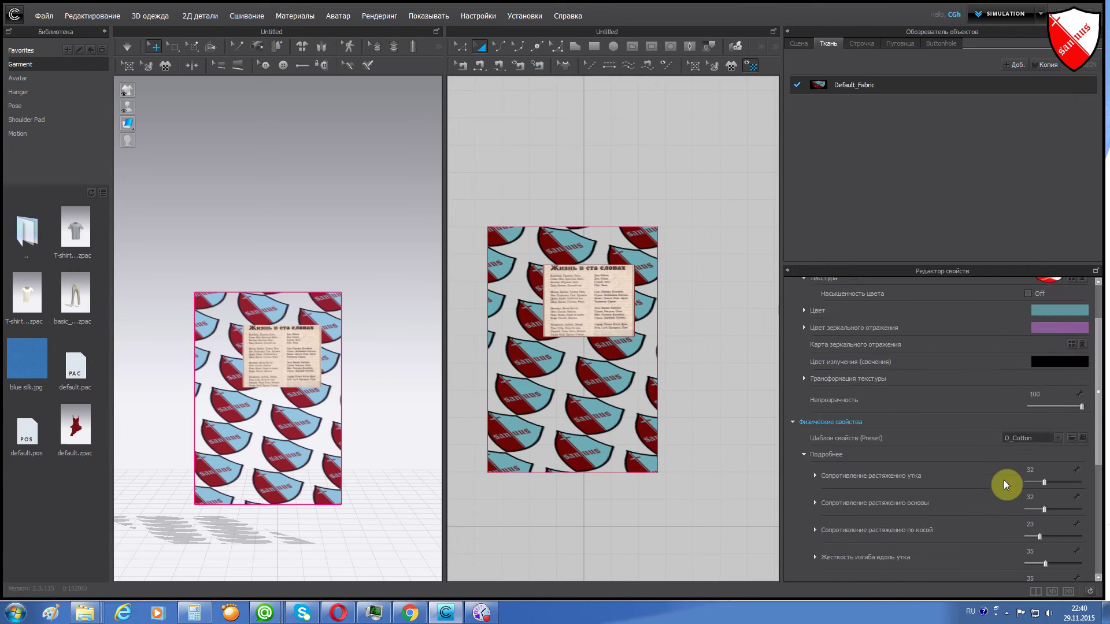
scroll(1004, 480, down, 1)
scroll(1005, 481, down, 3)
scroll(1004, 476, down, 2)
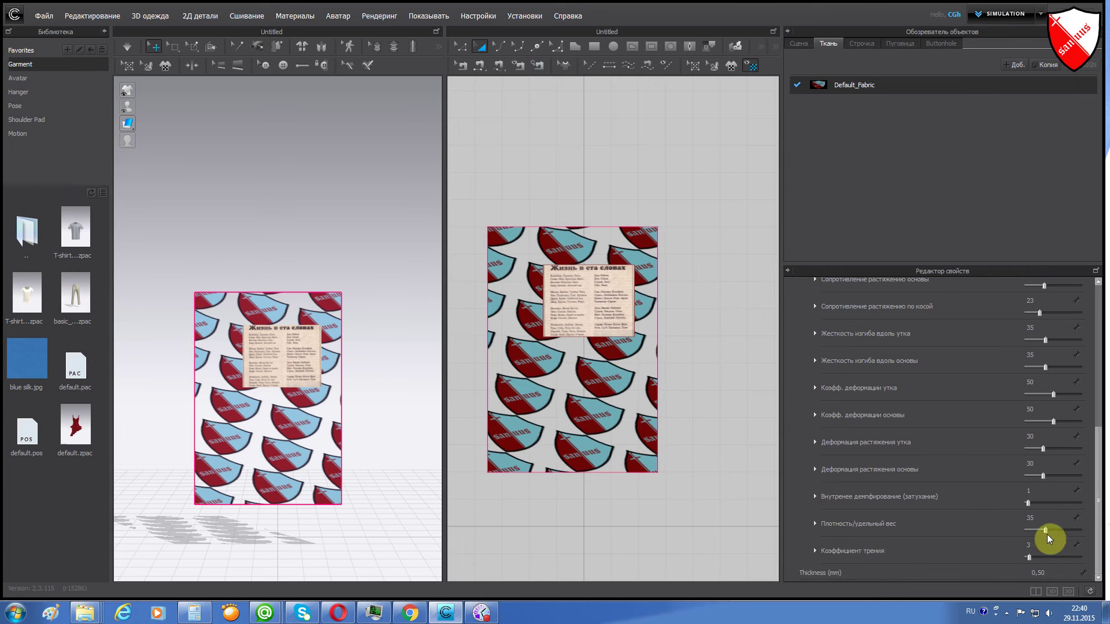
- Set density to 31, internal damping to 8 and friction coefficient to 8
drag(1047, 533, 1043, 531)
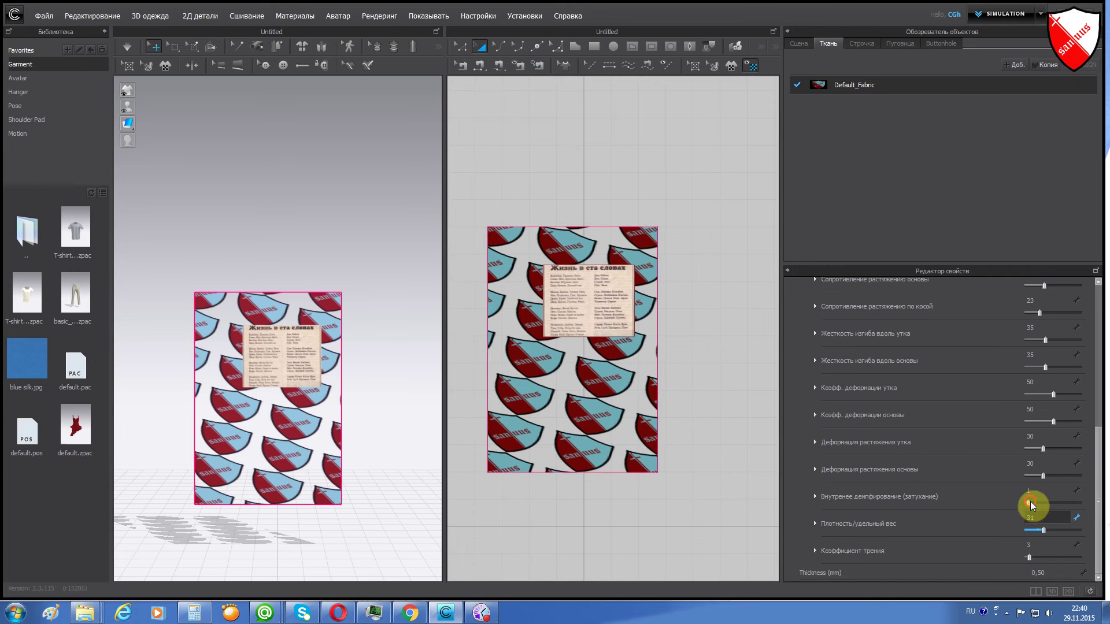
click(1031, 502)
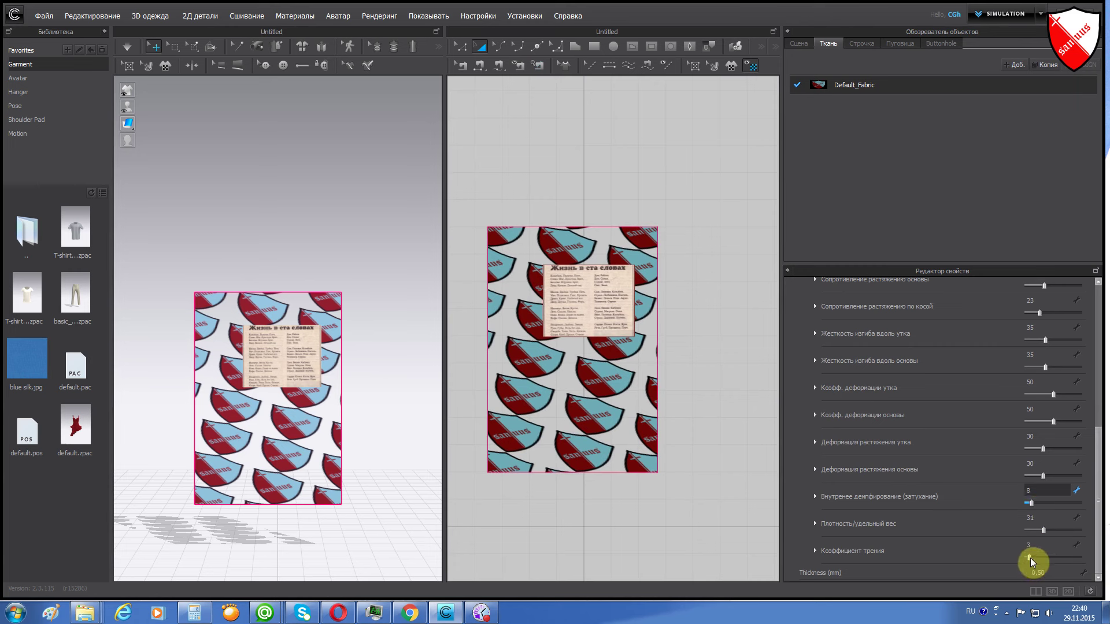
click(1030, 557)
scroll(396, 404, up, 1)
scroll(393, 407, down, 2)
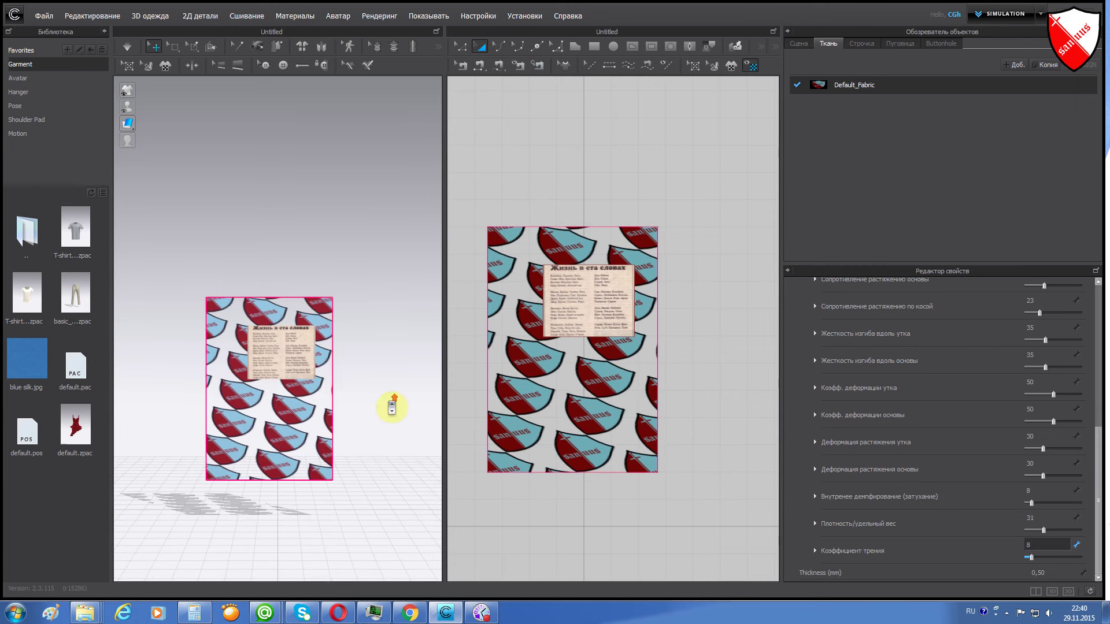
- Start the drop simulation and switch the fabric preset to D_Wool
click(127, 46)
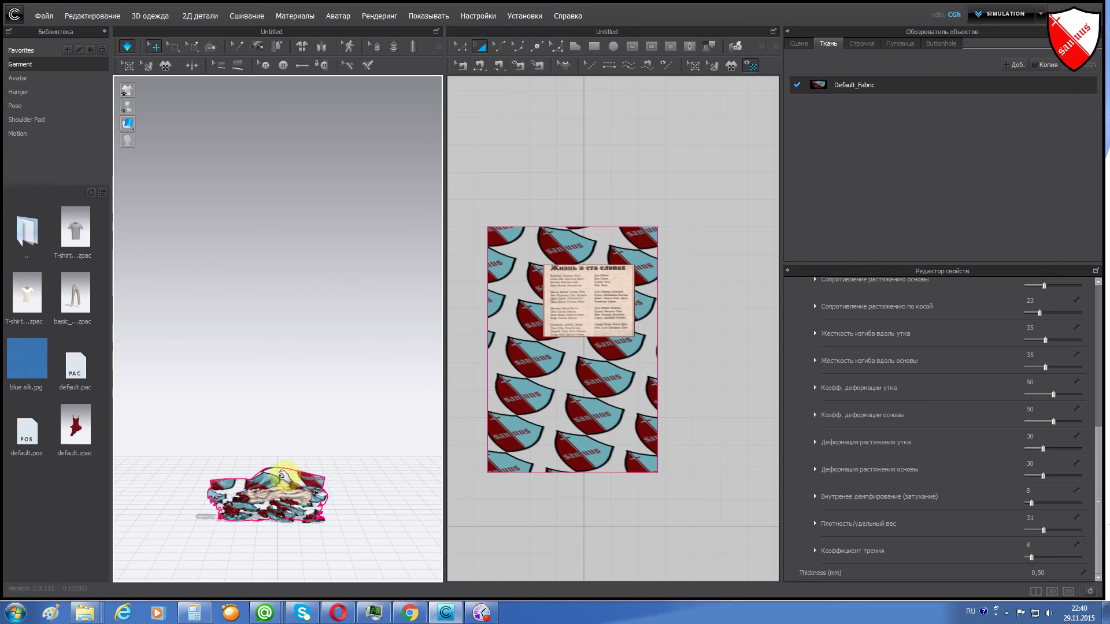
click(1098, 382)
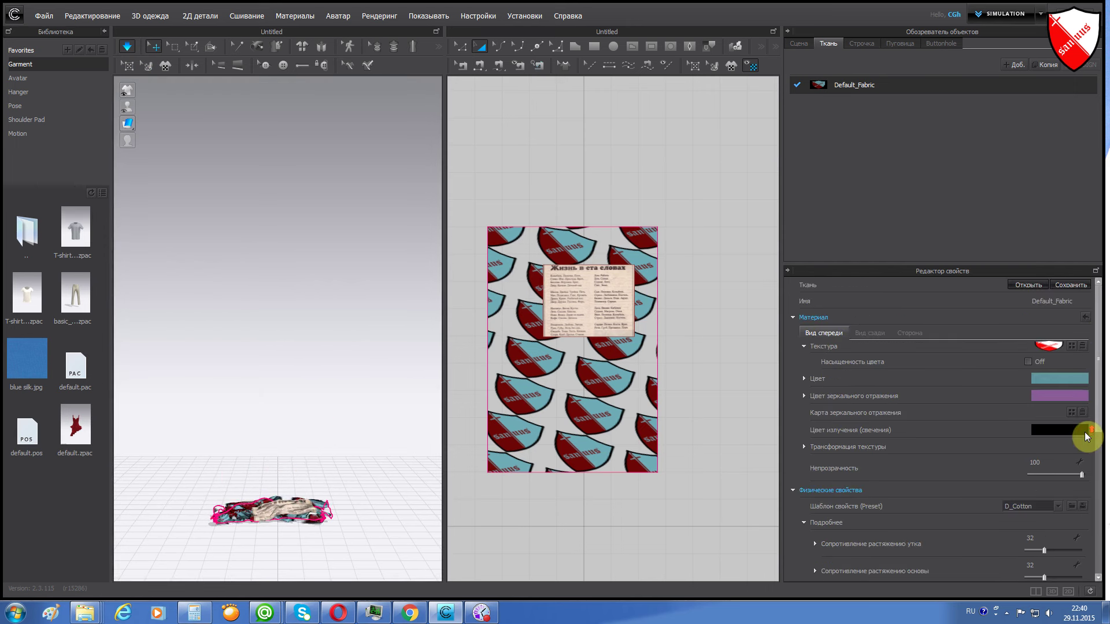
click(1057, 512)
click(1034, 465)
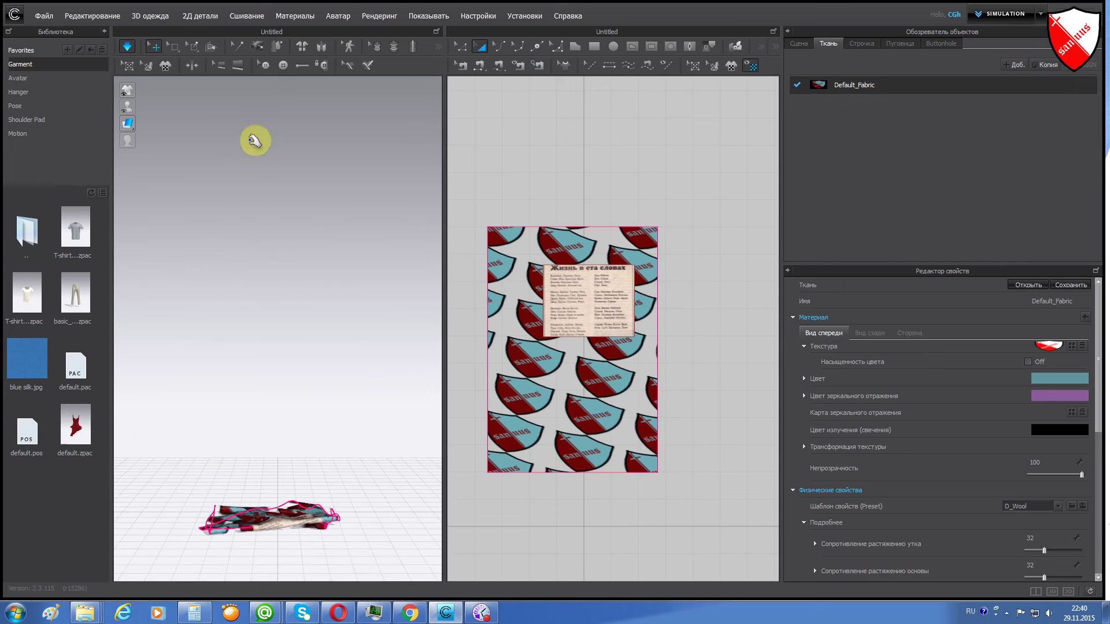
- Reset and re-drape the panel as wool, then apply the S_Leather_Belt preset
click(316, 48)
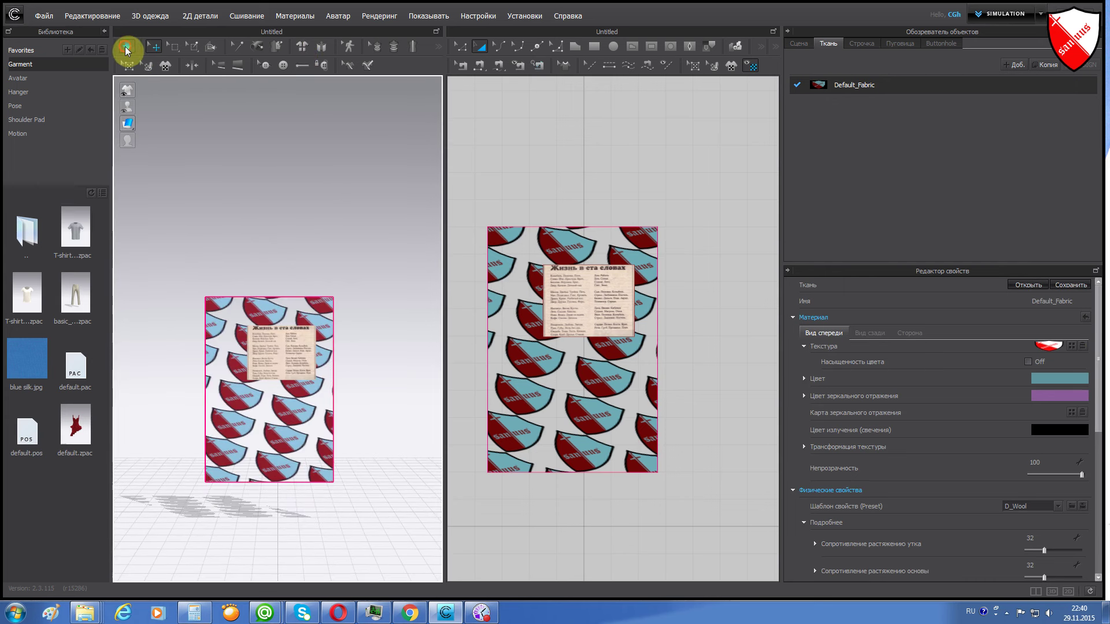
click(125, 49)
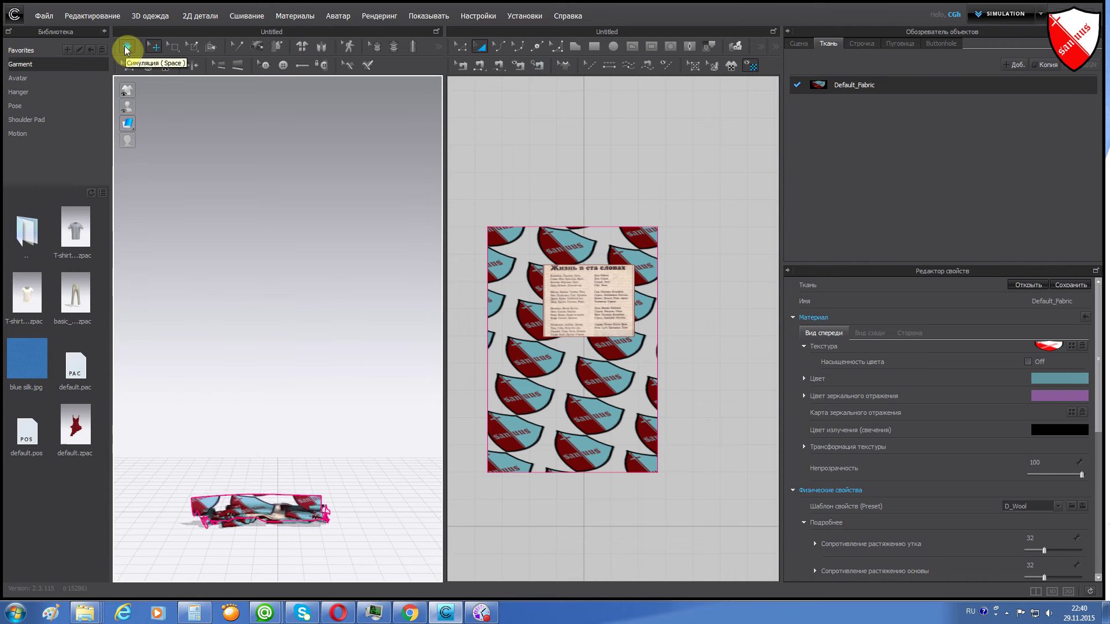
click(125, 49)
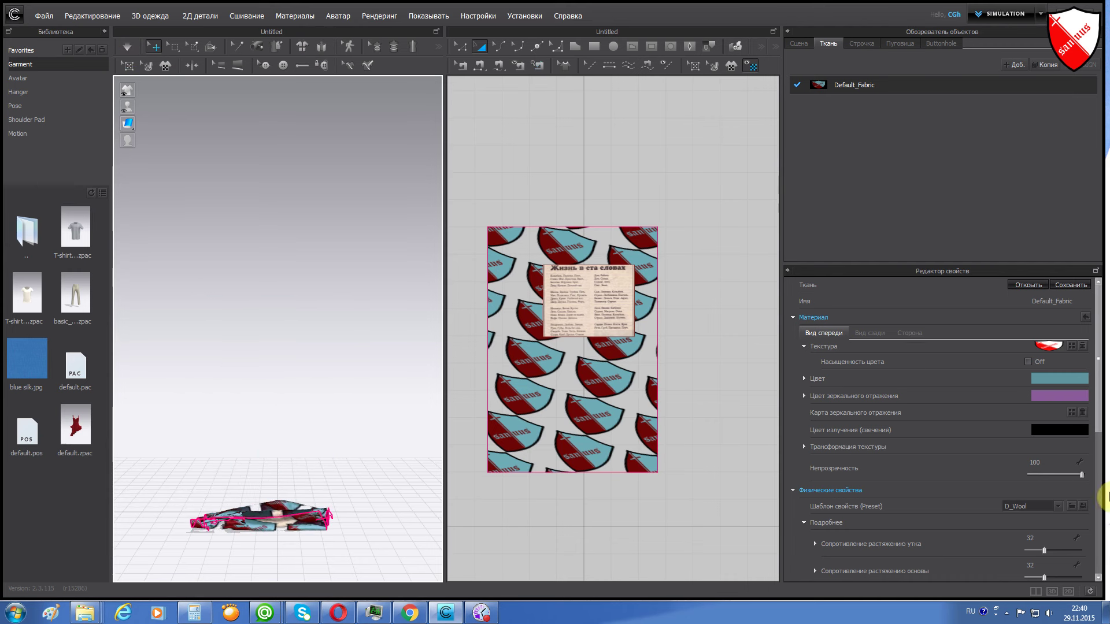
click(1056, 507)
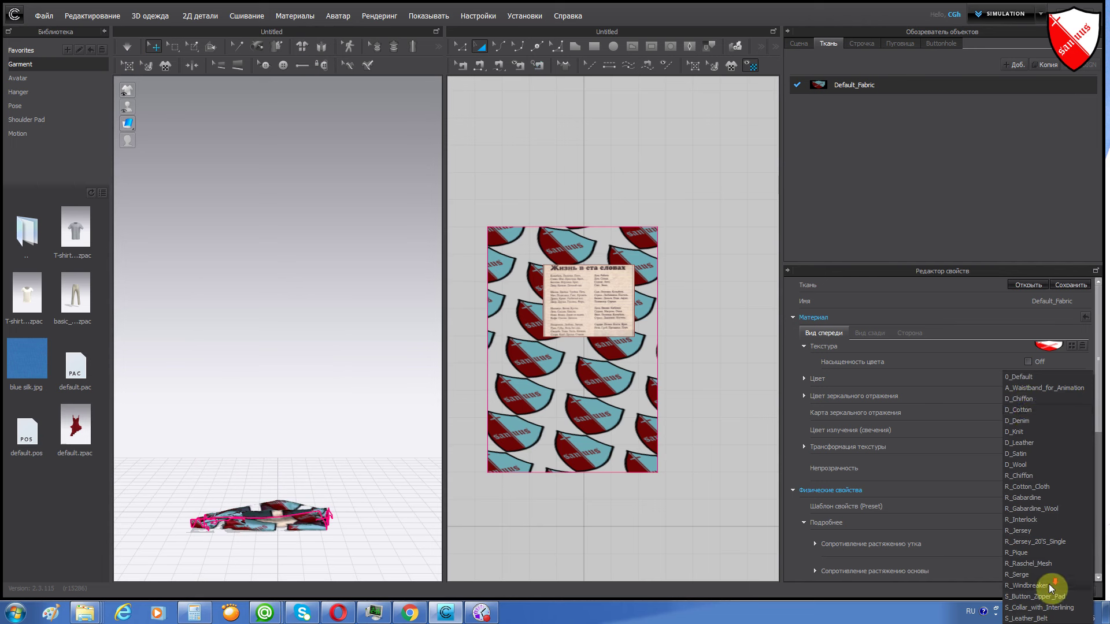
click(1038, 619)
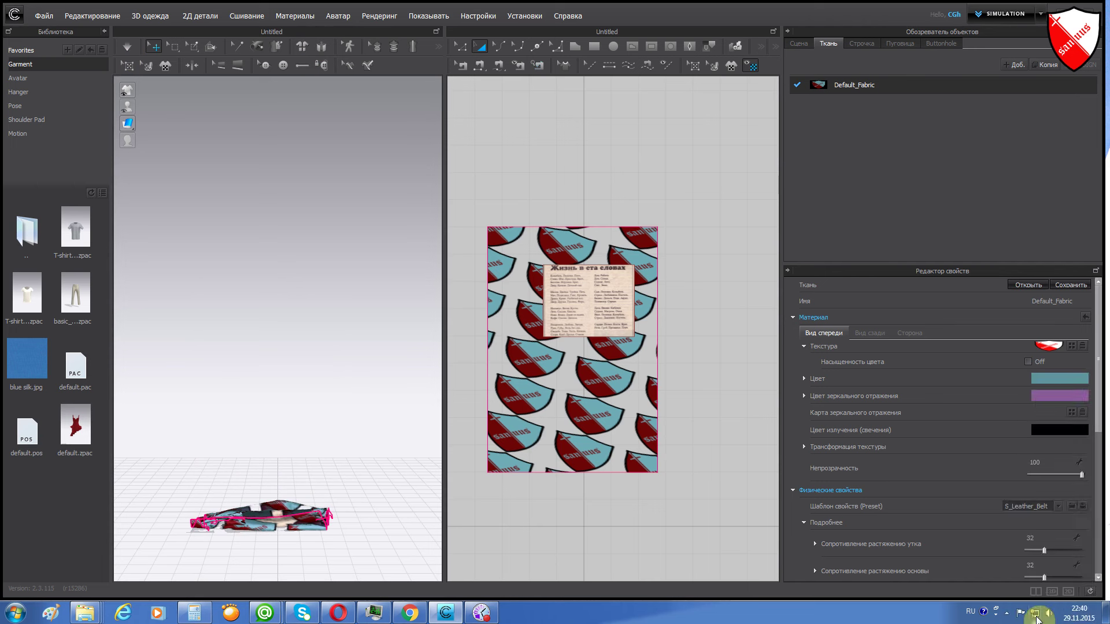
- Reset the panel and run a drop simulation with the S_Leather_Belt fabric
click(328, 62)
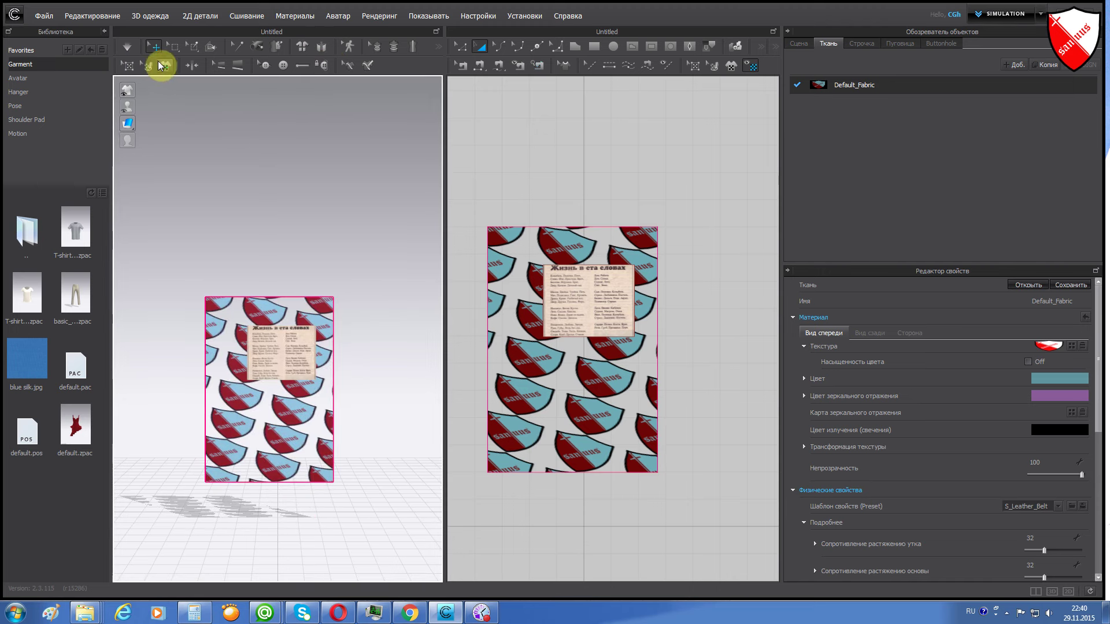
click(127, 48)
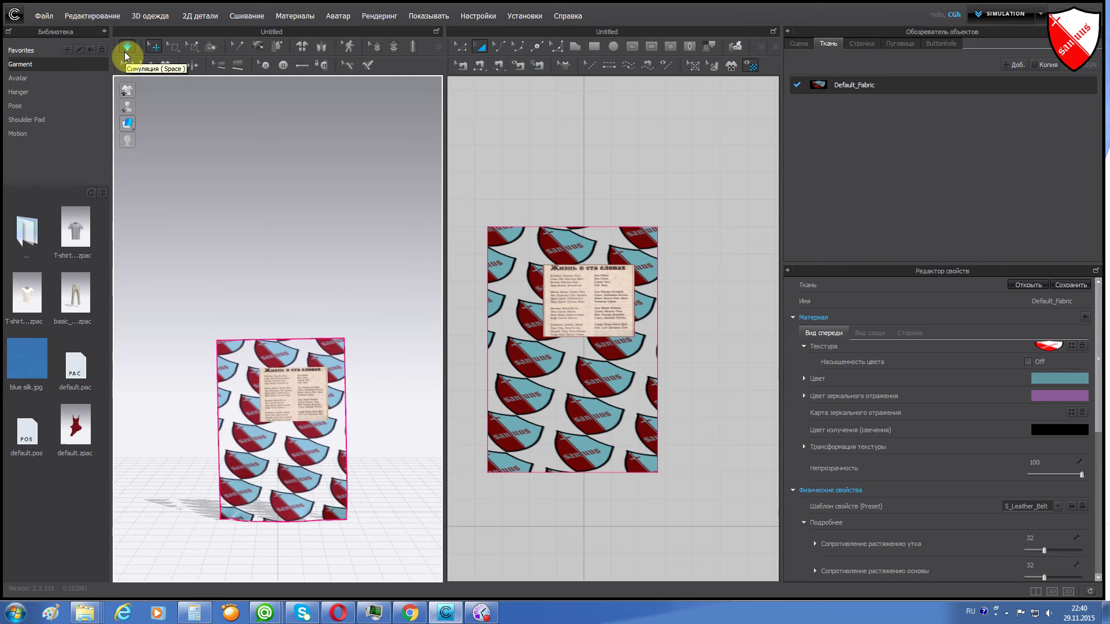
click(126, 47)
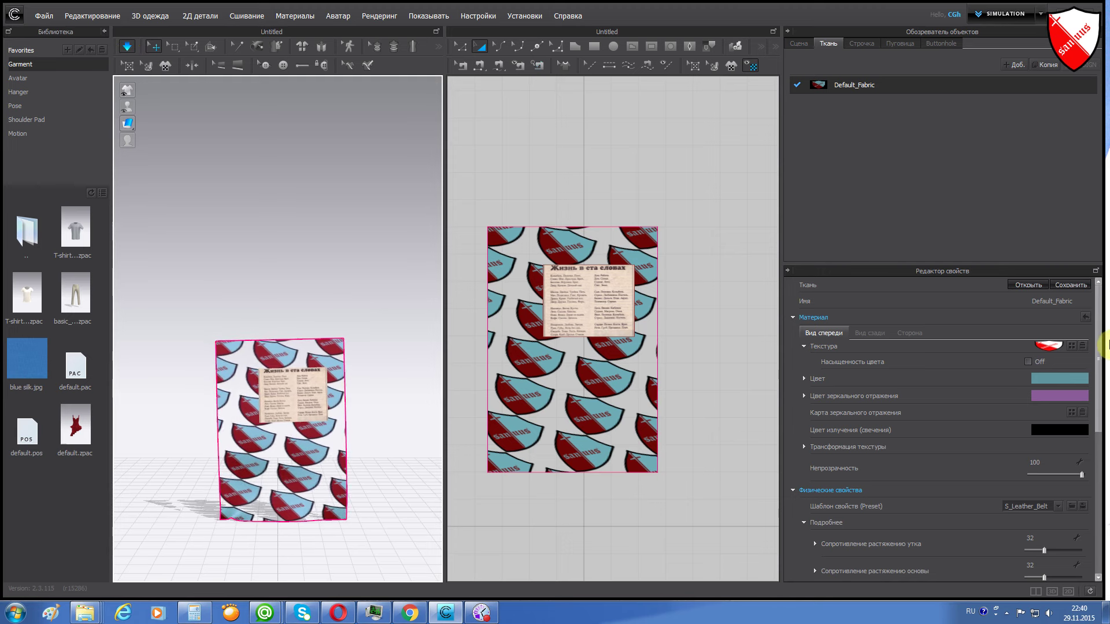
- Switch the fabric preset to R_Gabardine
scroll(1091, 370, down, 5)
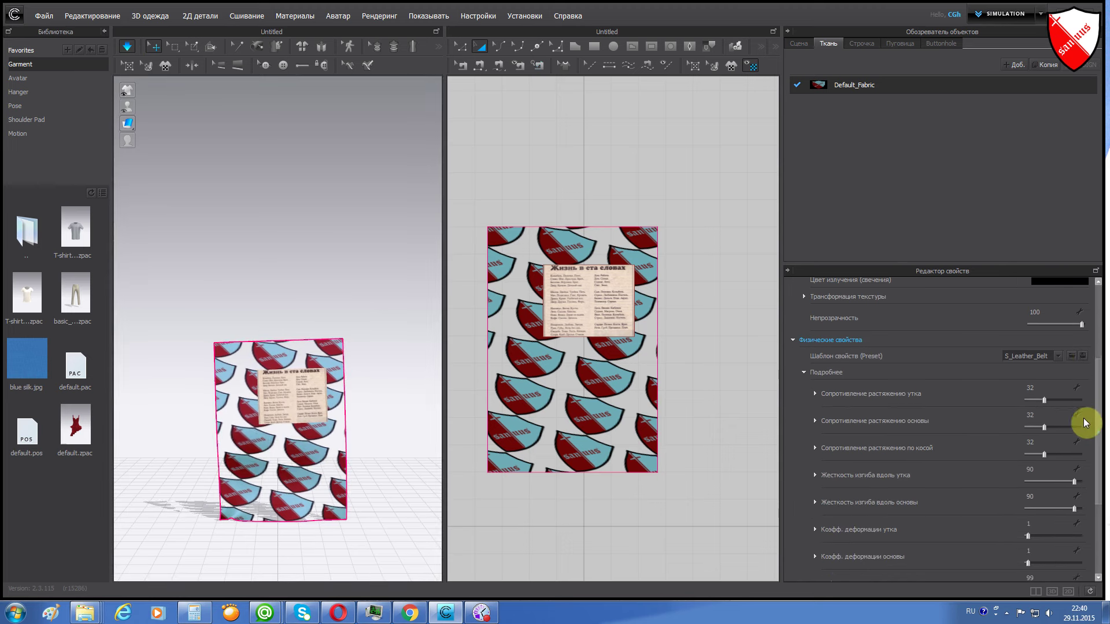
click(1056, 353)
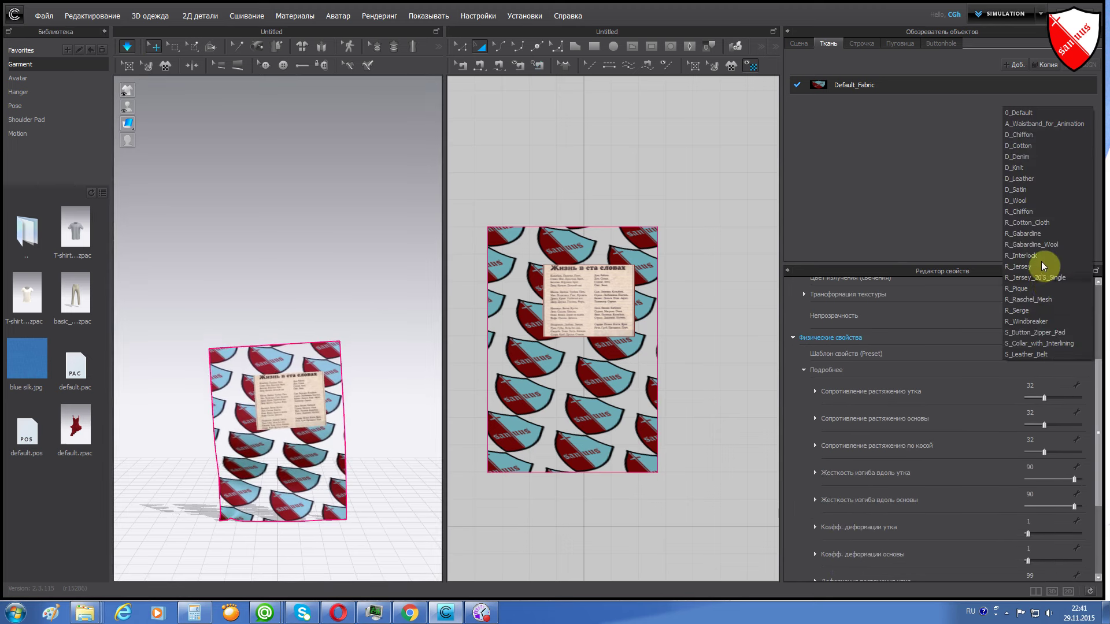
click(1035, 235)
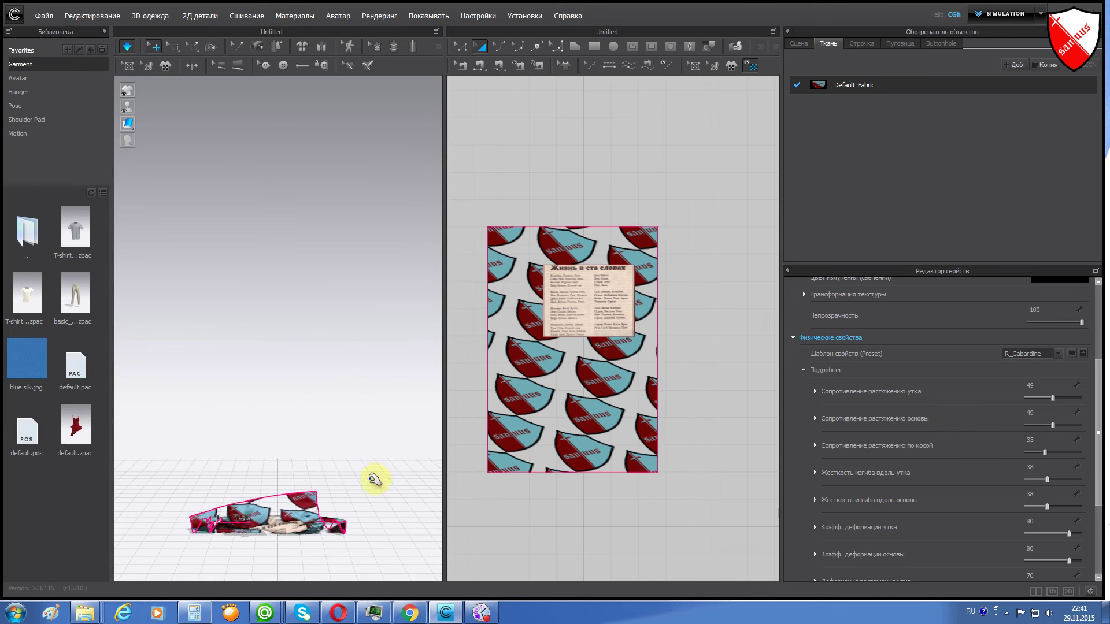
click(572, 413)
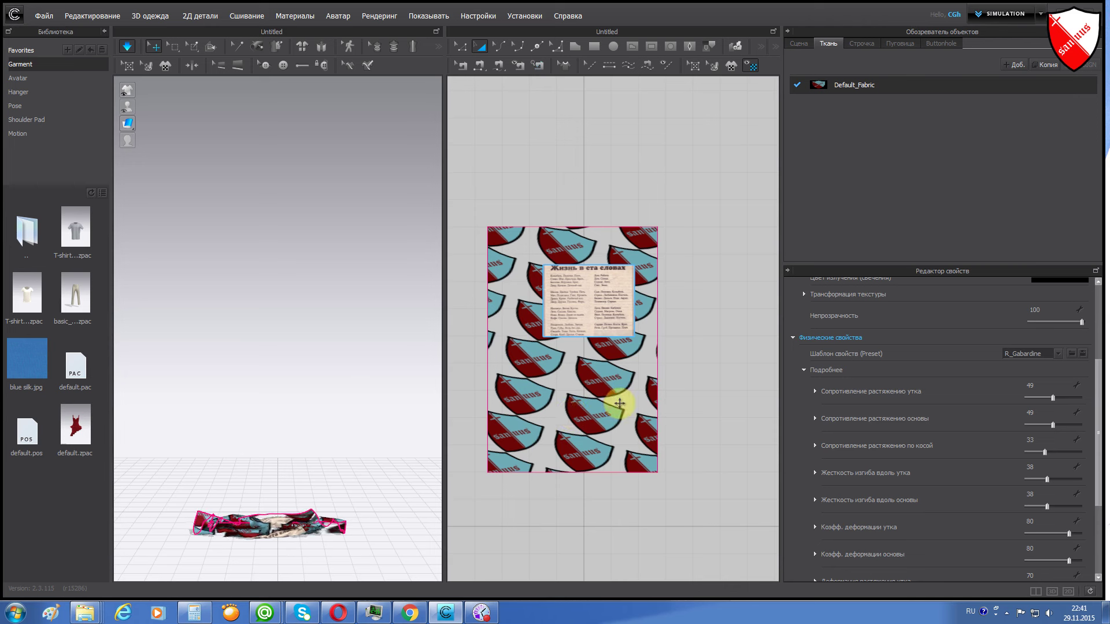
click(535, 324)
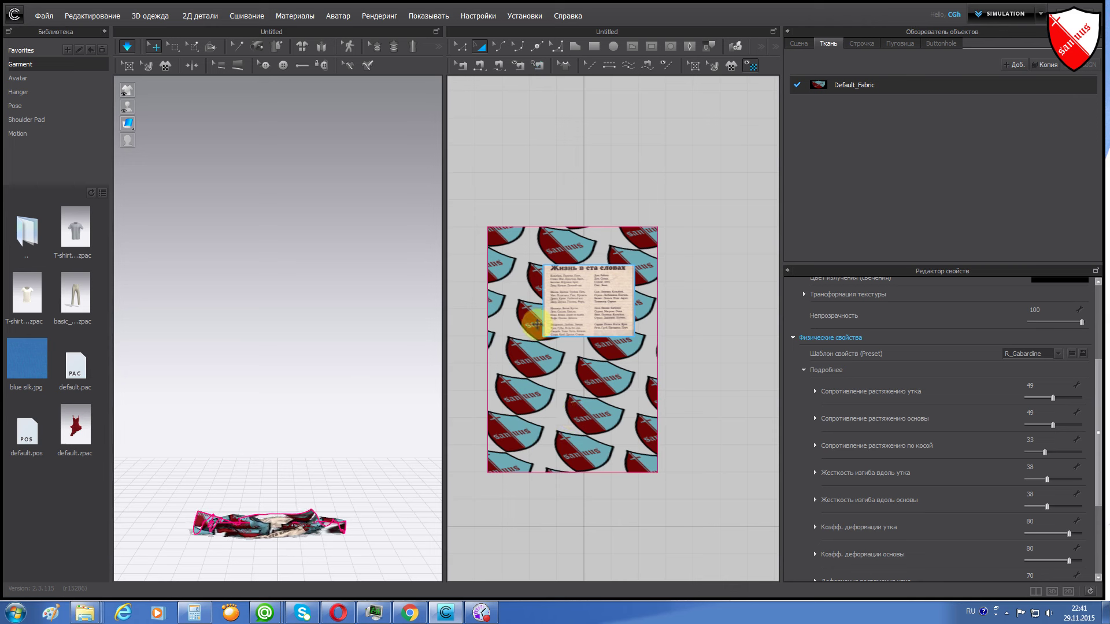
click(700, 249)
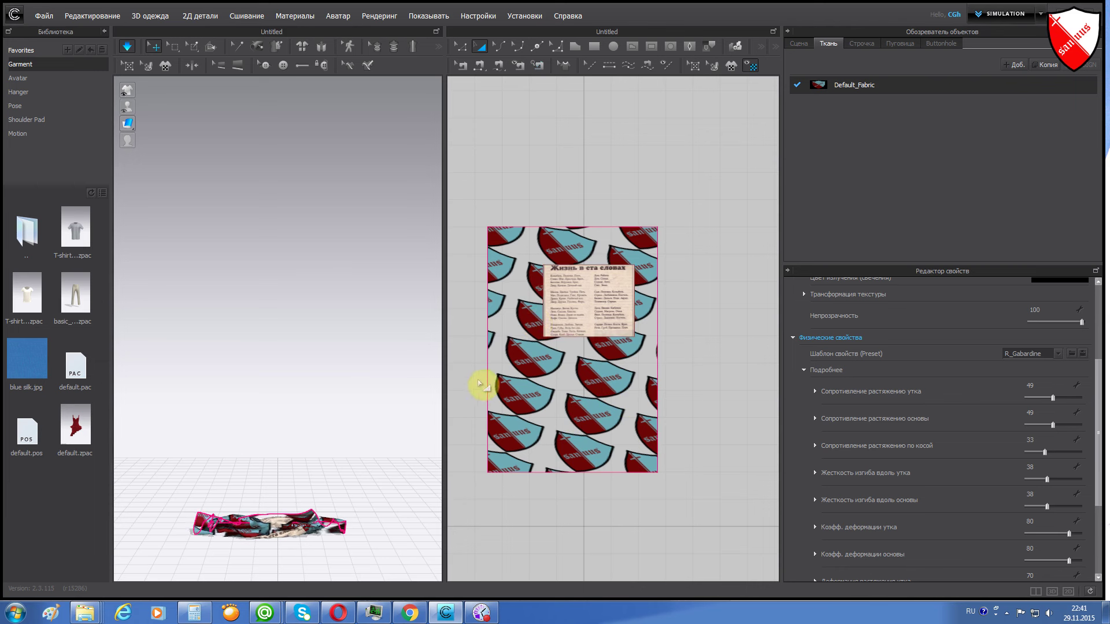
click(533, 390)
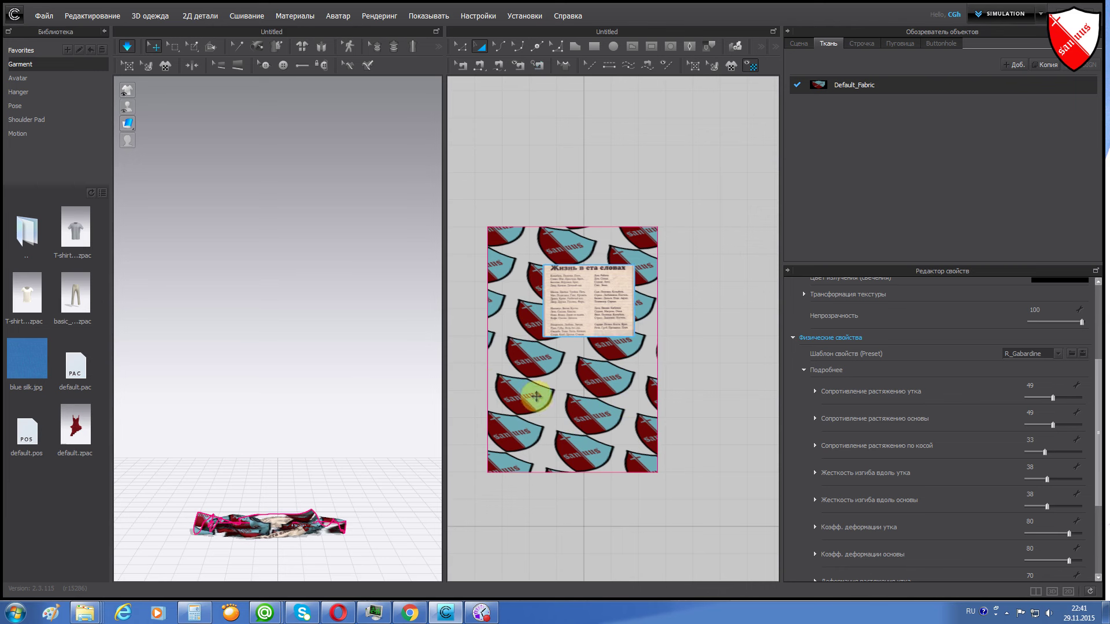